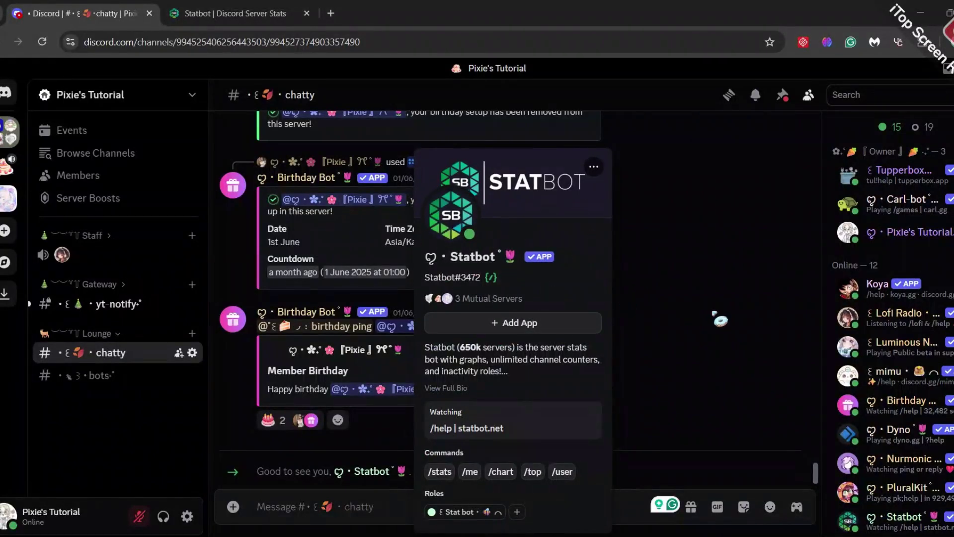
pyautogui.click(720, 320)
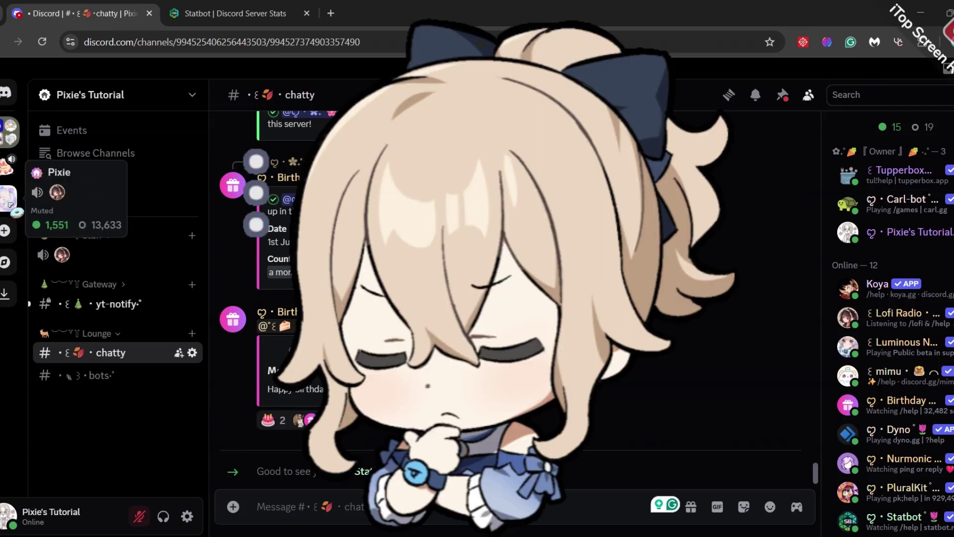
pyautogui.click(8, 198)
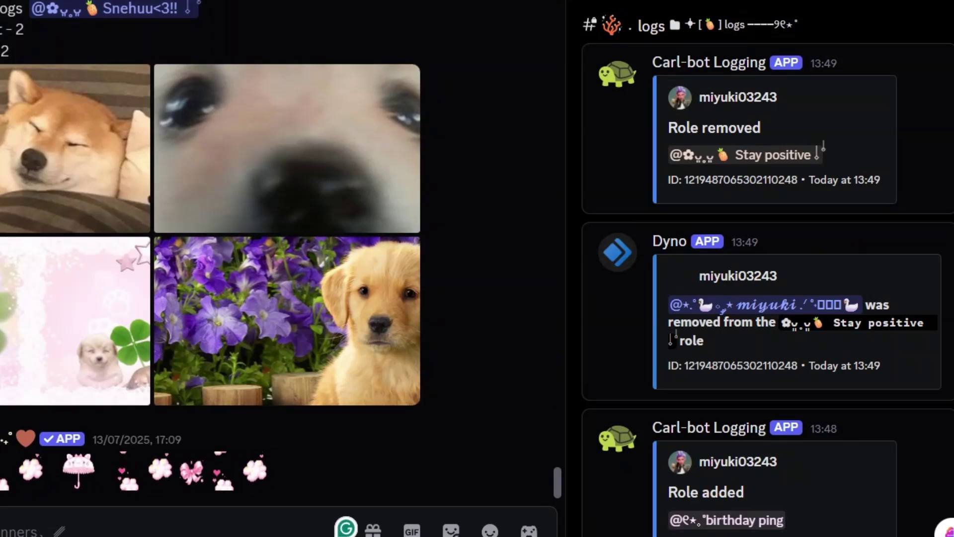
pyautogui.scroll(-10, 730, 346)
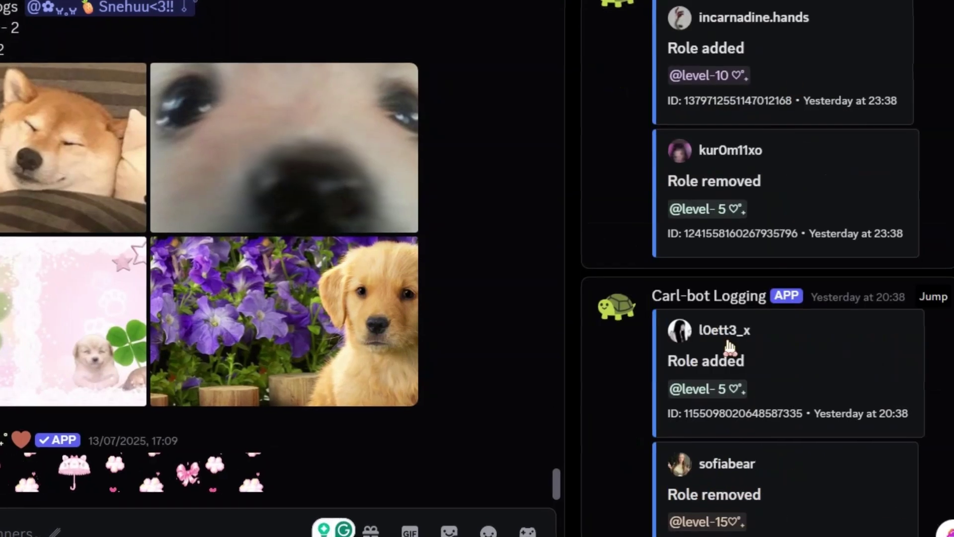
pyautogui.scroll(3, 785, 99)
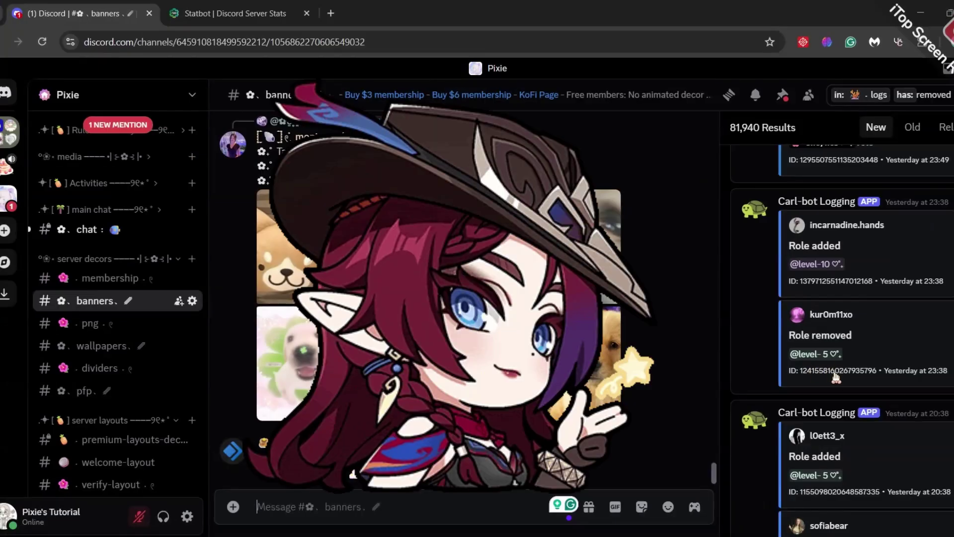
pyautogui.scroll(-6, 836, 377)
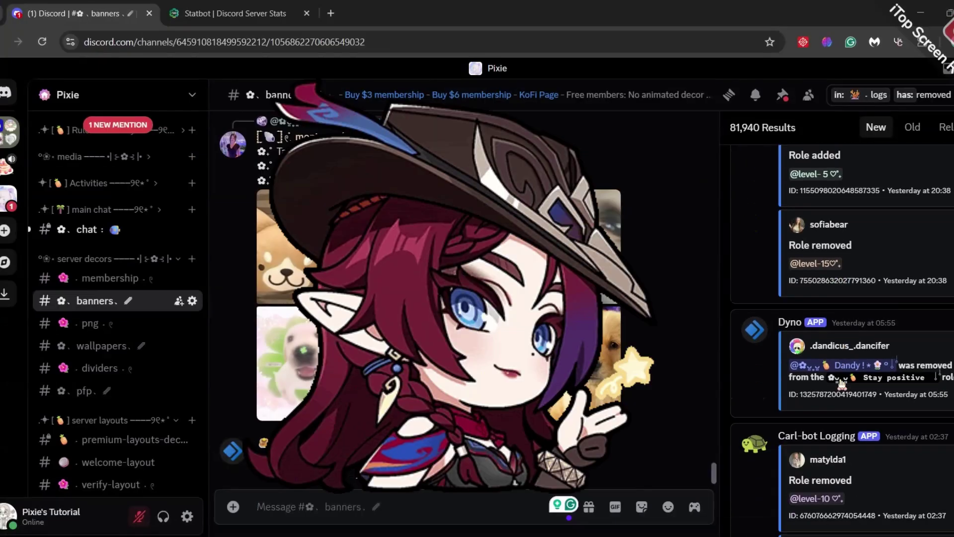
pyautogui.scroll(6, 845, 388)
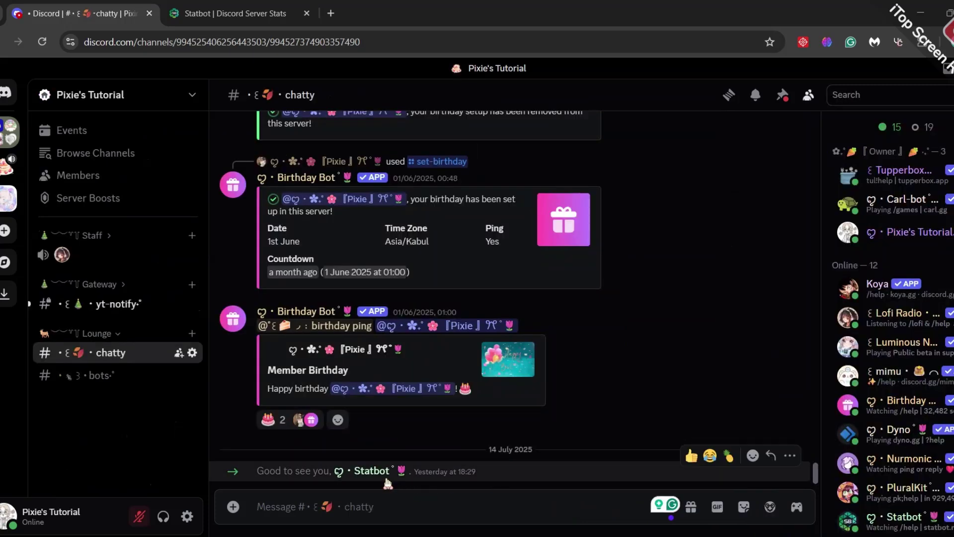
# Show the Stat bot role's permissions in Server Settings, scrolling down to the enabled Administrator permission
pyautogui.click(165, 104)
pyautogui.press('Escape')
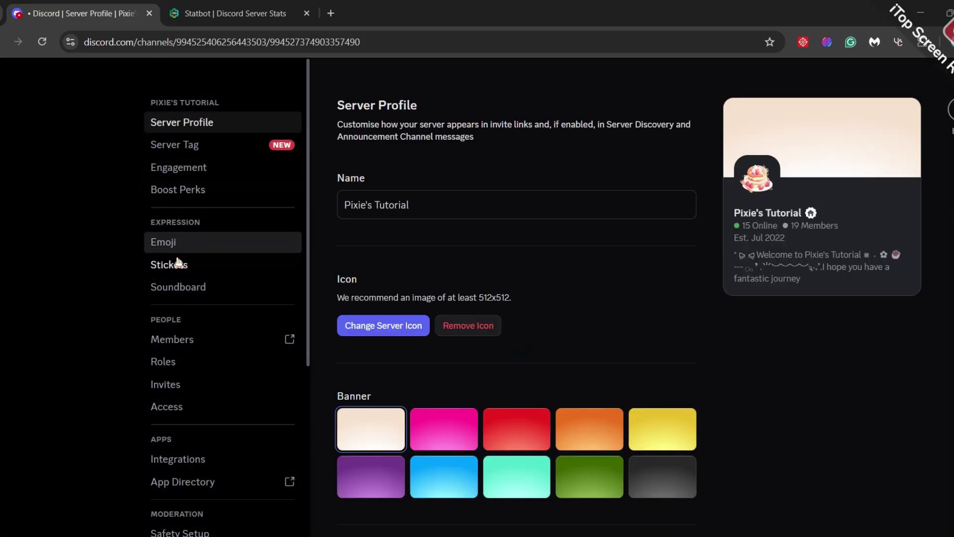
pyautogui.scroll(-2, 177, 262)
pyautogui.click(187, 297)
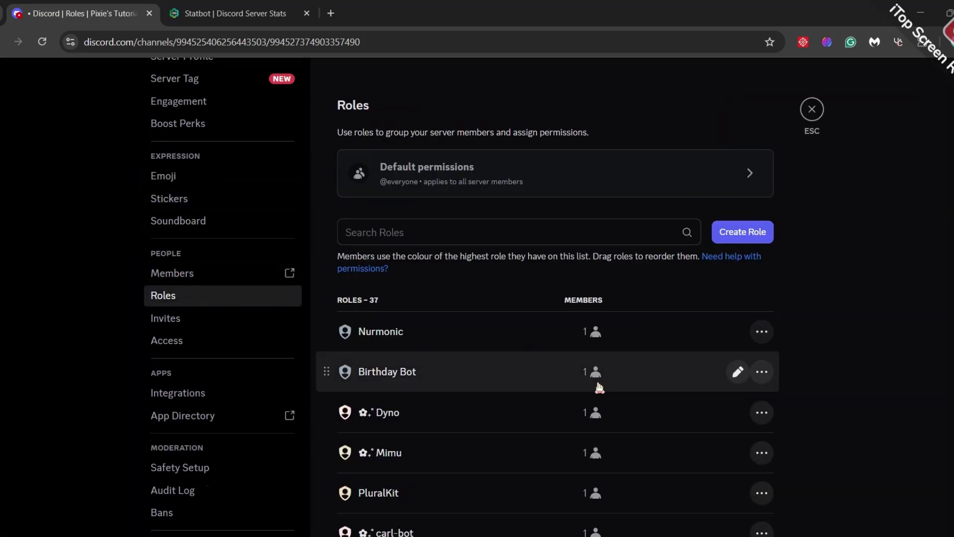
pyautogui.scroll(-3, 587, 358)
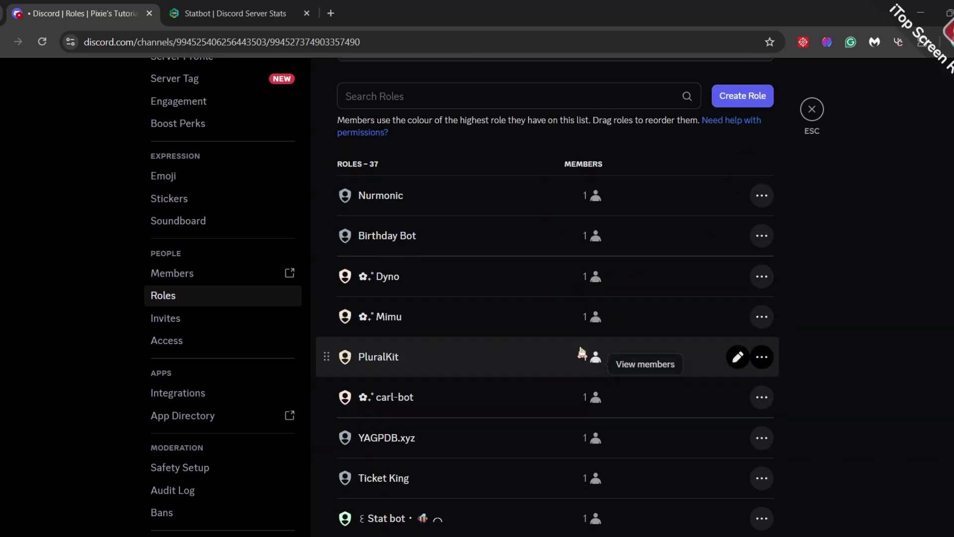
pyautogui.scroll(-1, 581, 352)
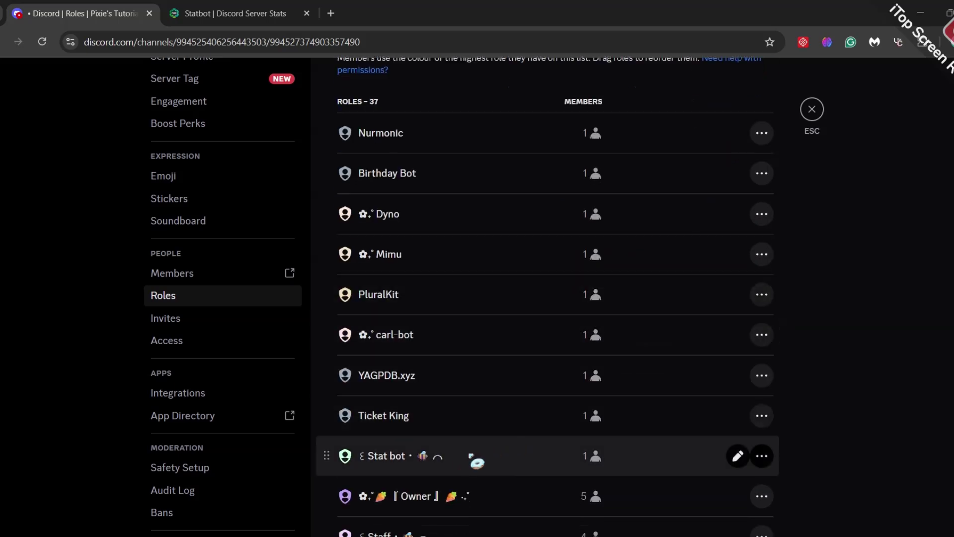
pyautogui.click(470, 455)
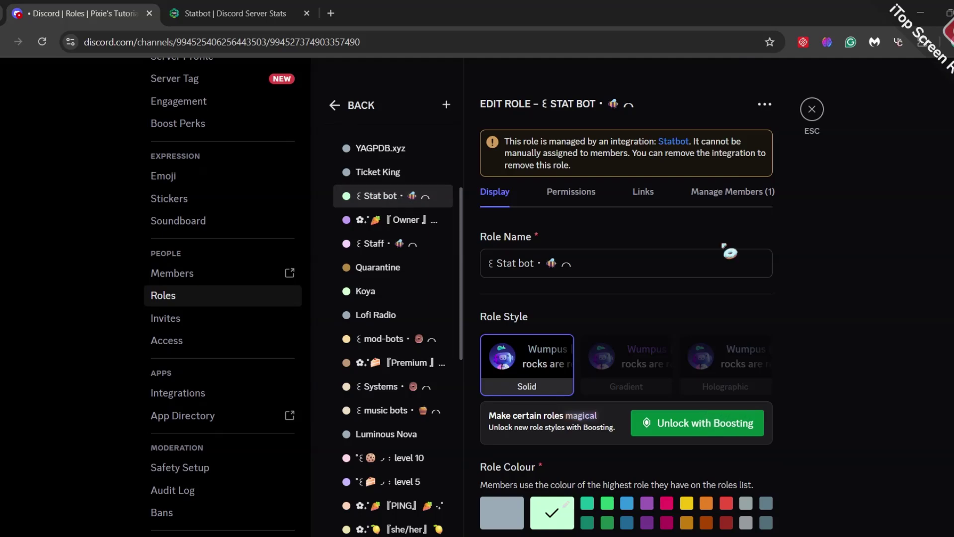
pyautogui.click(591, 194)
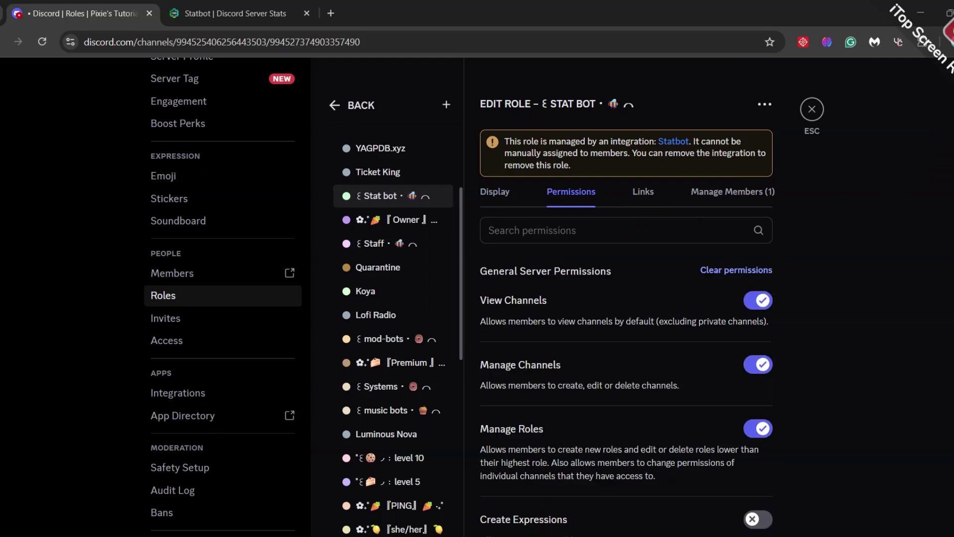
pyautogui.scroll(-20, 626, 378)
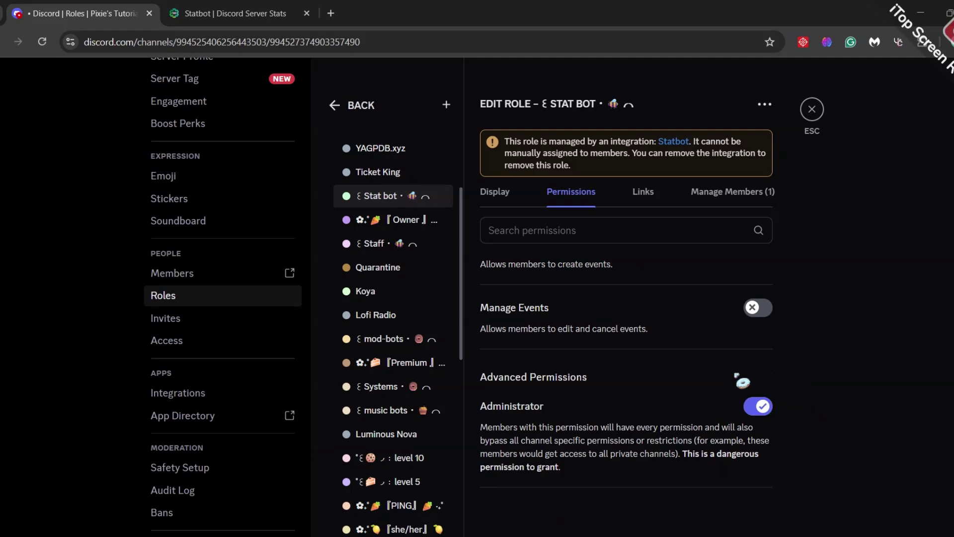
pyautogui.scroll(-3, 417, 328)
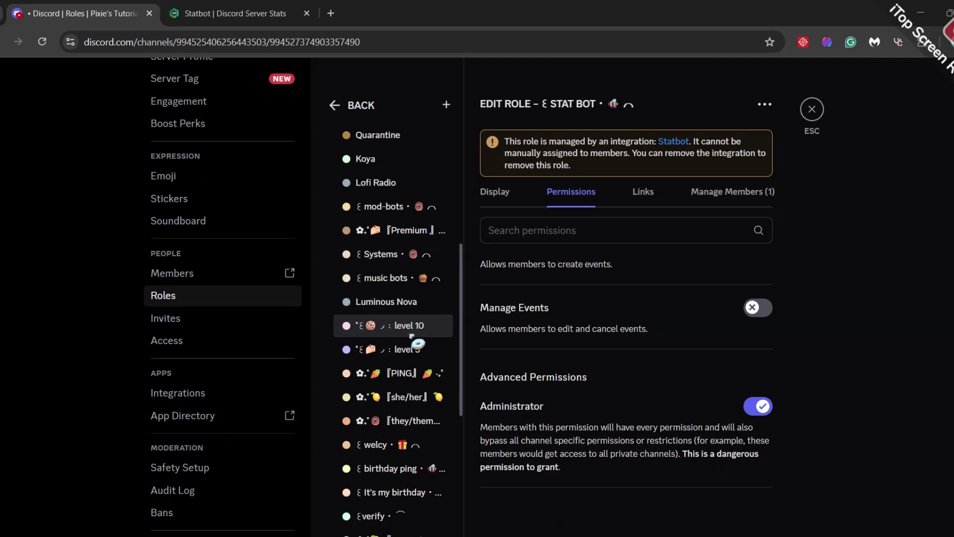
# Check the level 10 and level 5 roles' display settings, then close Server Settings
pyautogui.click(411, 334)
pyautogui.click(410, 350)
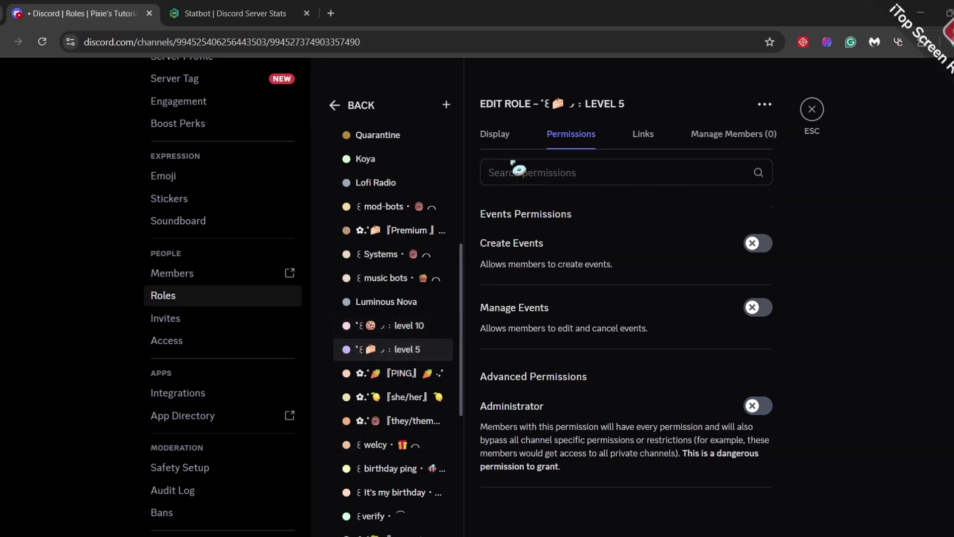
pyautogui.click(502, 138)
pyautogui.scroll(-5, 723, 425)
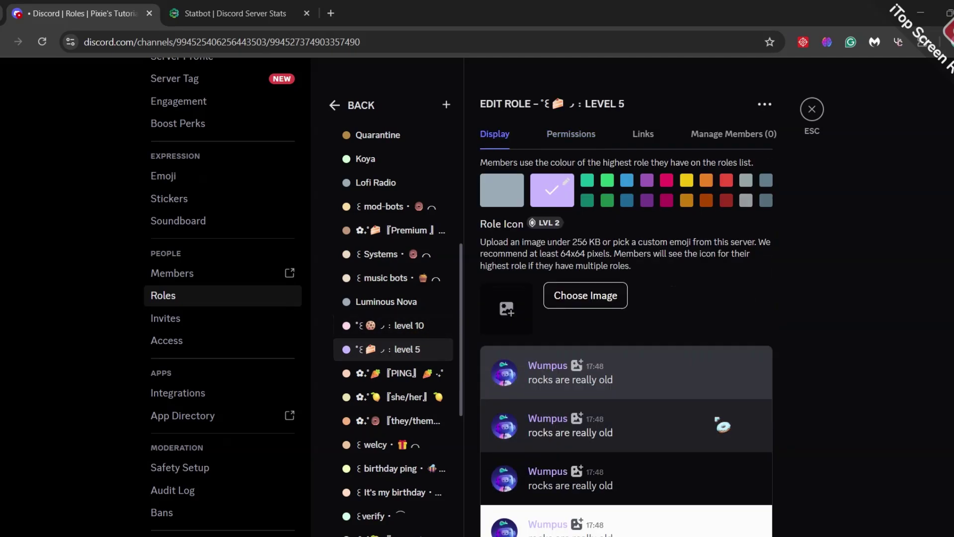
pyautogui.scroll(1, 723, 413)
pyautogui.scroll(-6, 731, 386)
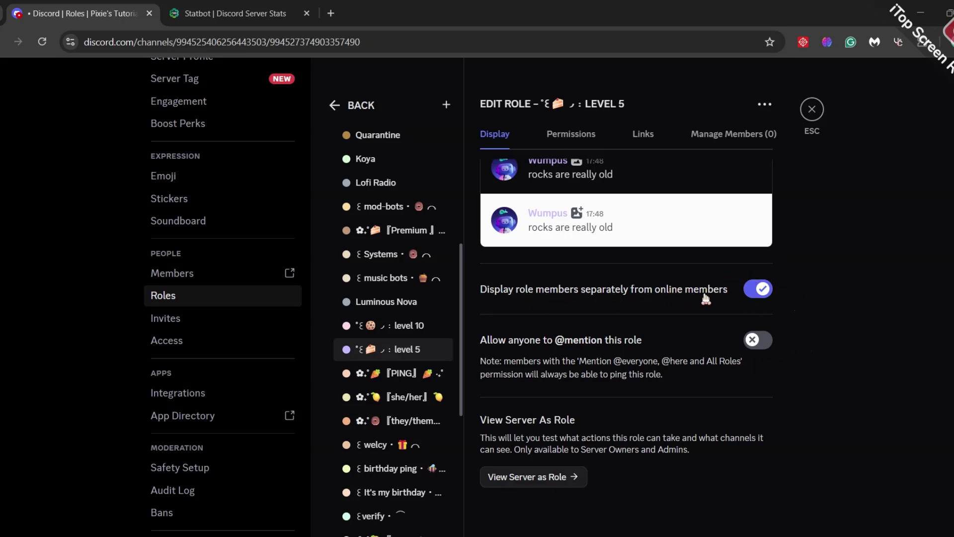
pyautogui.click(387, 326)
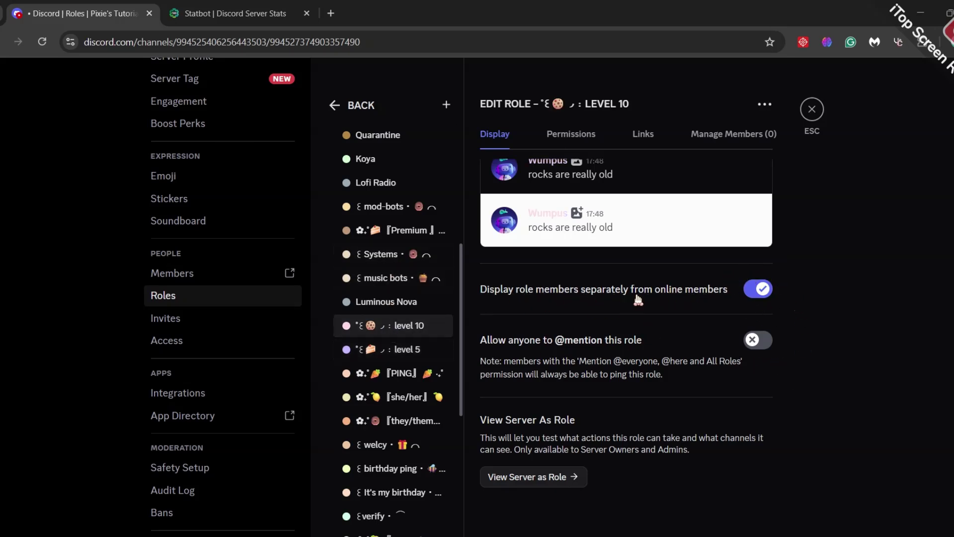
pyautogui.click(811, 110)
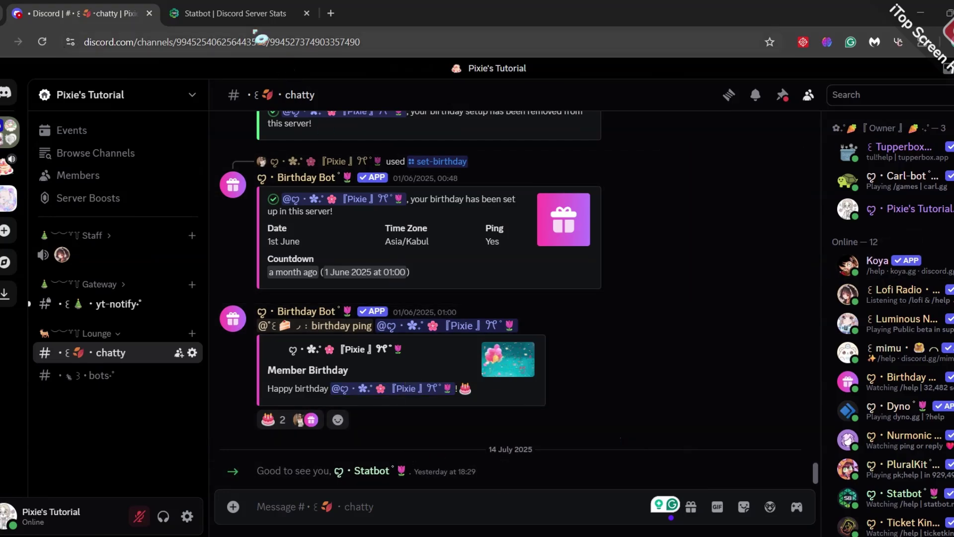
pyautogui.click(245, 16)
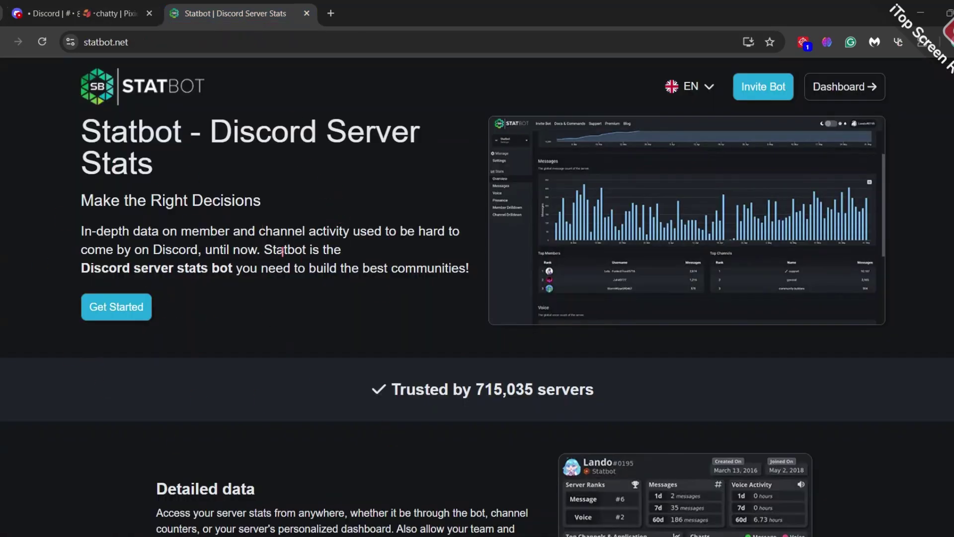
pyautogui.click(845, 86)
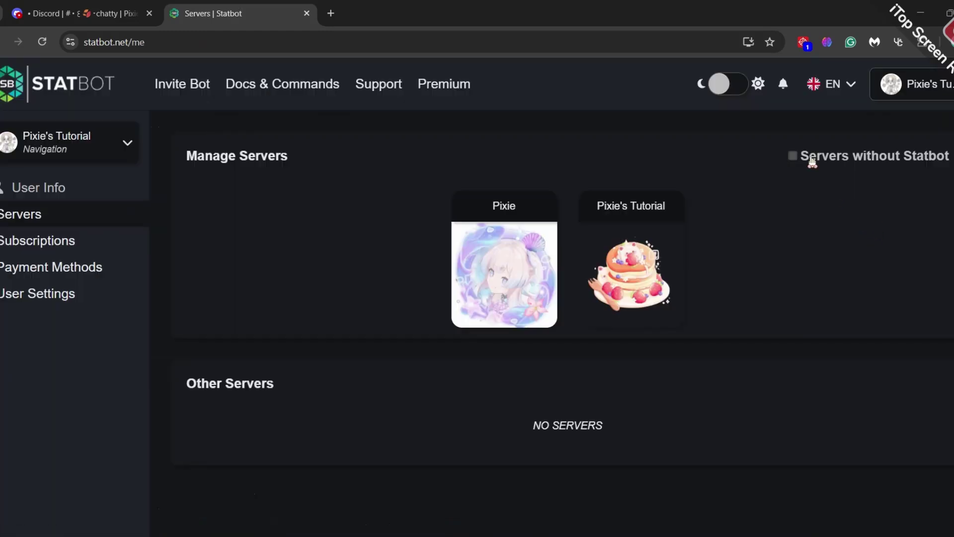
pyautogui.moveTo(632, 258)
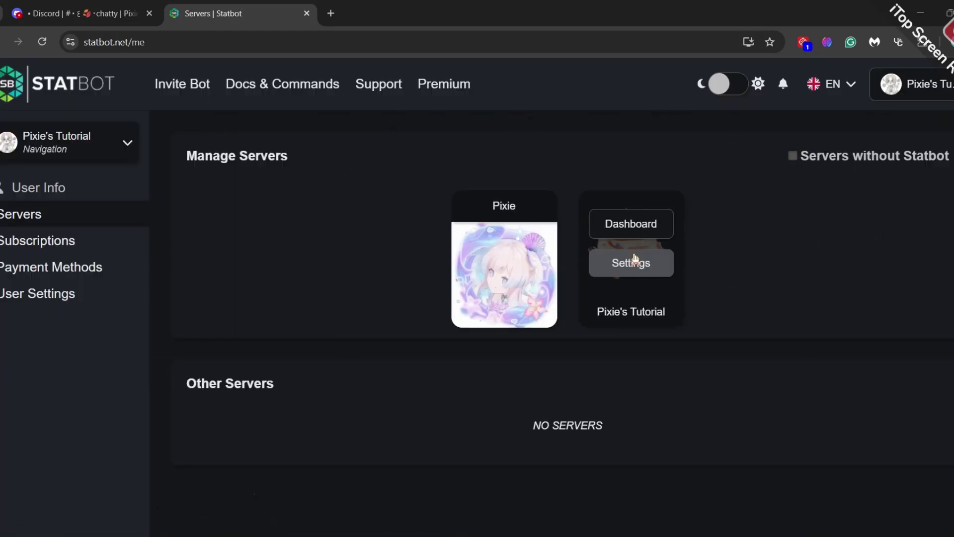
pyautogui.click(635, 230)
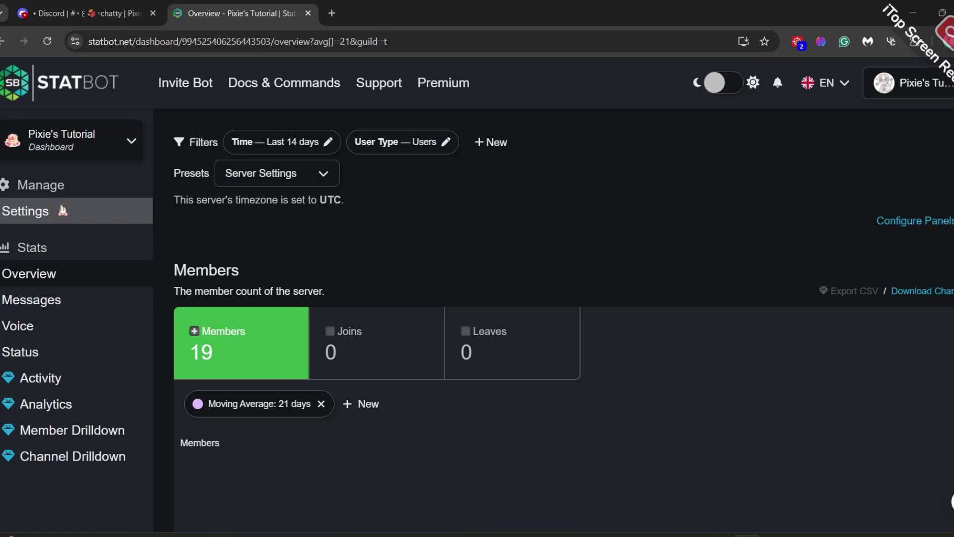
pyautogui.click(77, 213)
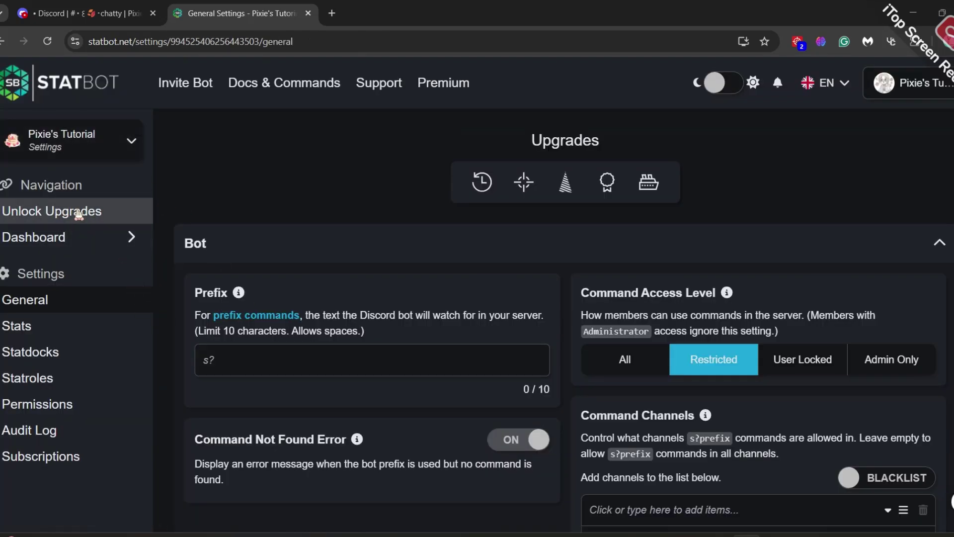
# Turn off Elevate Manage Server in Statbot's Permissions settings and save
pyautogui.click(96, 405)
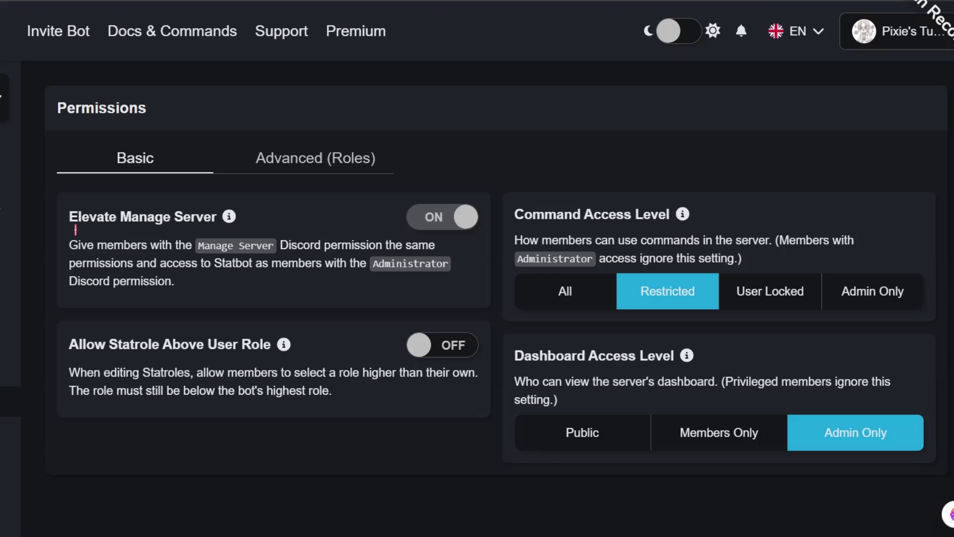
pyautogui.moveTo(228, 221)
pyautogui.click(417, 228)
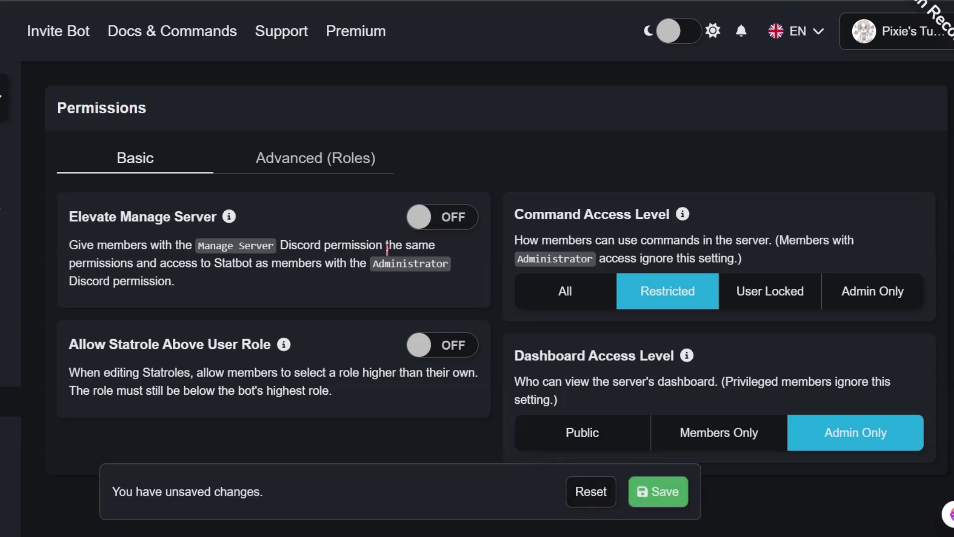
pyautogui.click(646, 503)
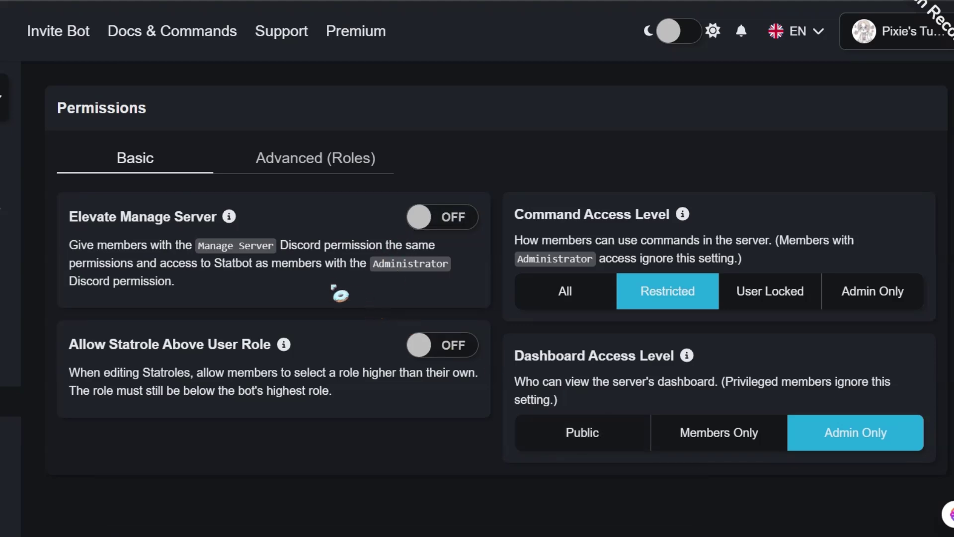
# Look over the Advanced role options, then set Command Access Level to All and save
pyautogui.click(329, 178)
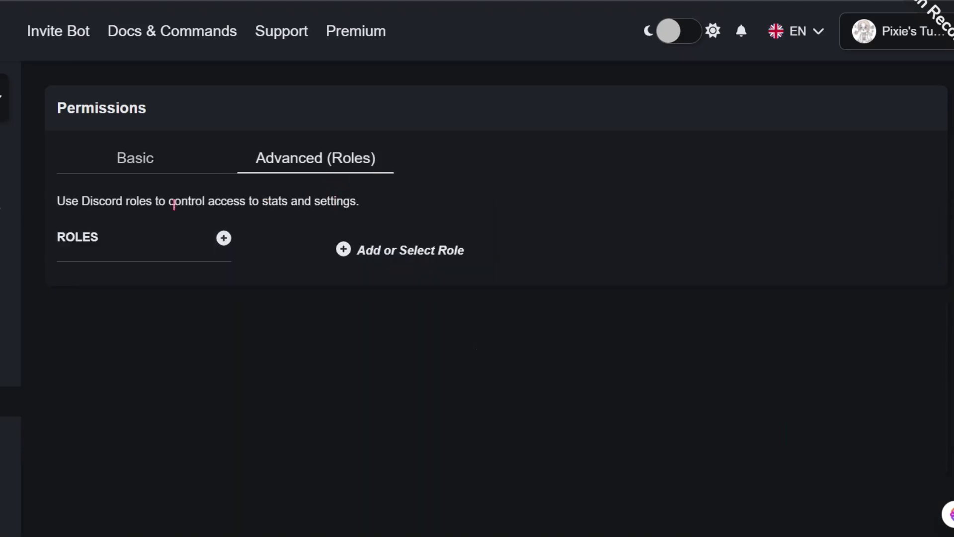
pyautogui.click(224, 238)
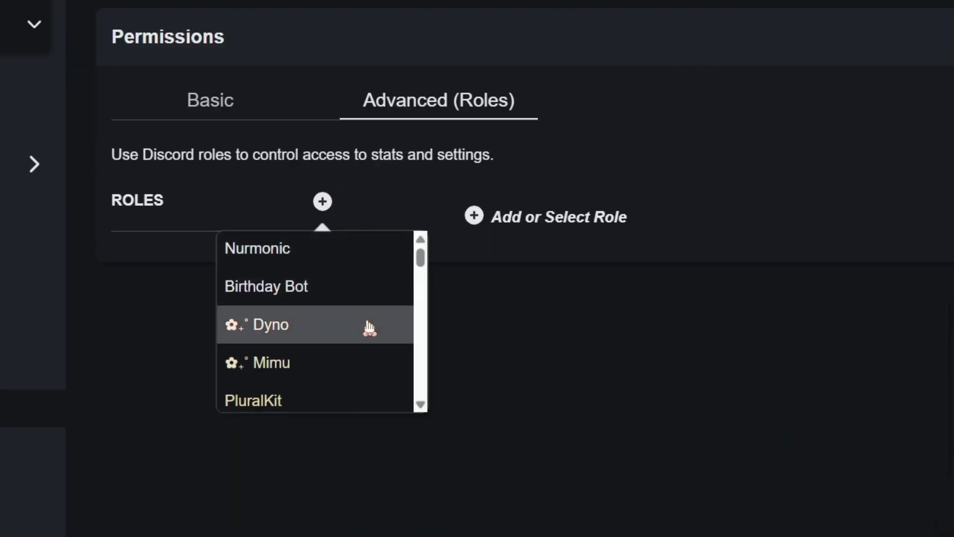
pyautogui.scroll(-15, 369, 328)
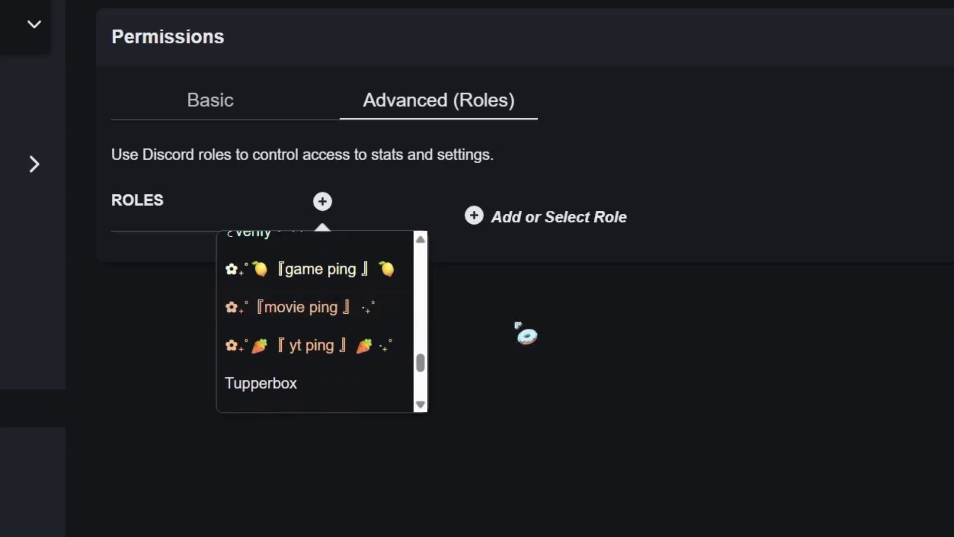
pyautogui.click(522, 329)
pyautogui.click(315, 100)
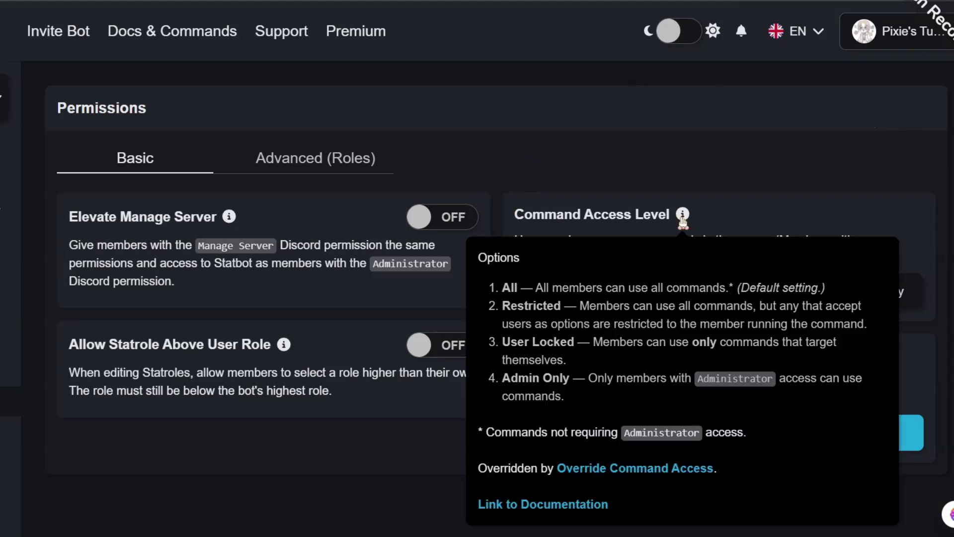
pyautogui.click(582, 293)
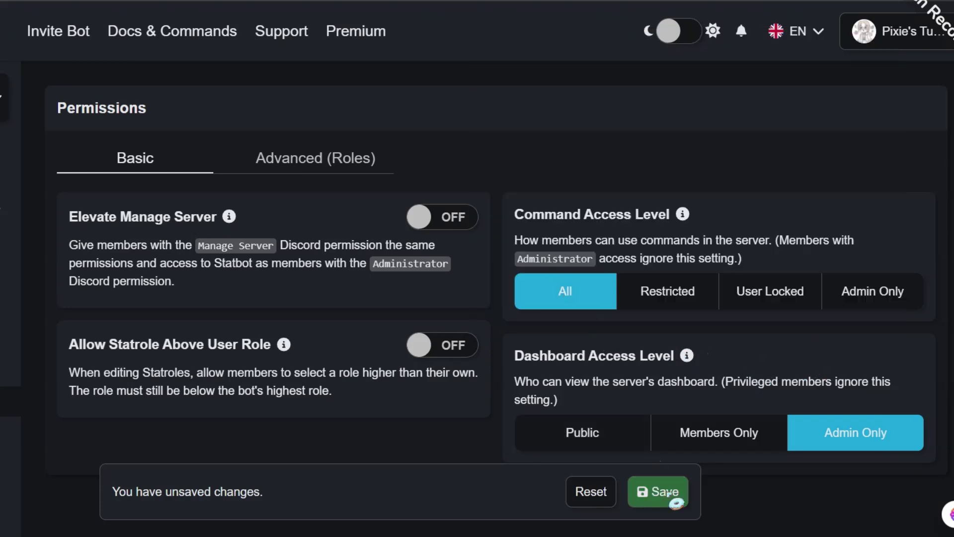
pyautogui.click(661, 493)
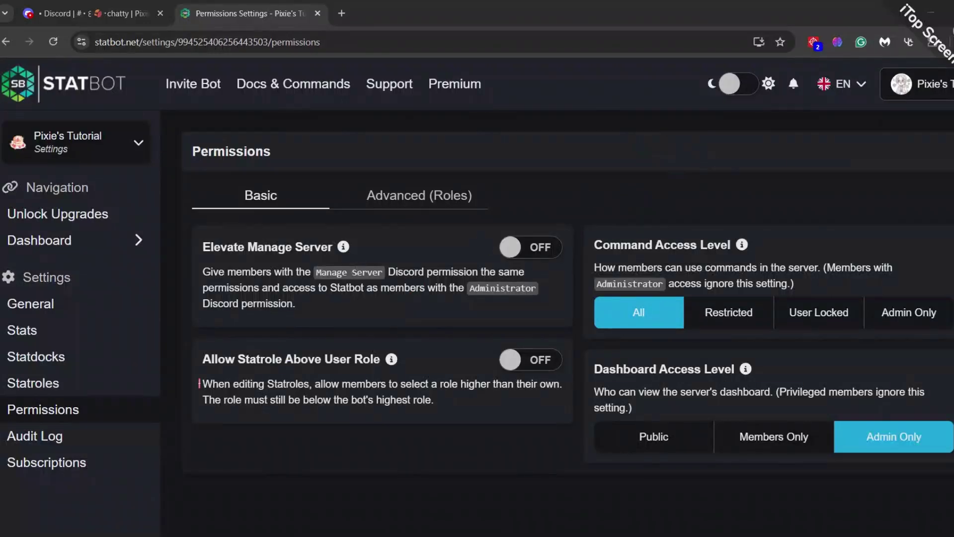
# Start a new statrole on the Statroles page named Level 5
pyautogui.click(92, 391)
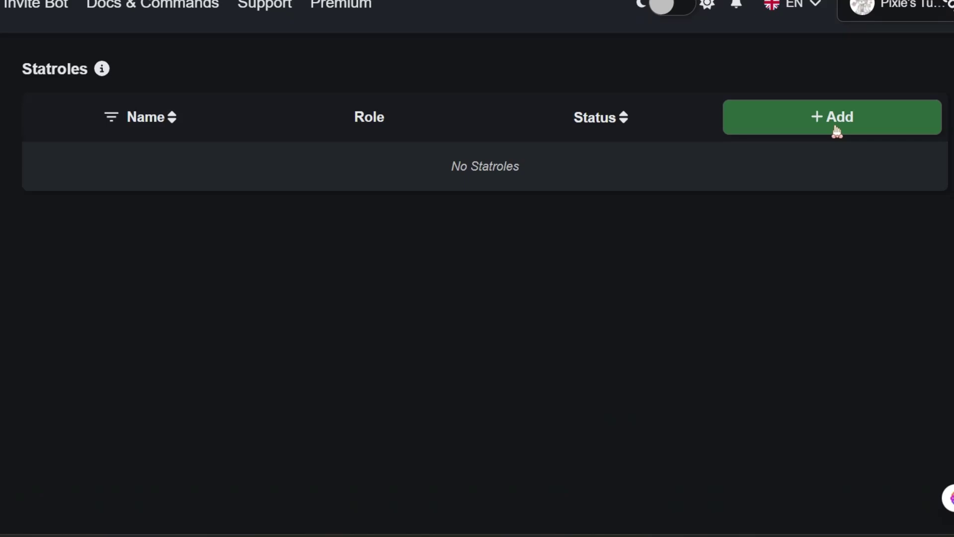
pyautogui.click(837, 130)
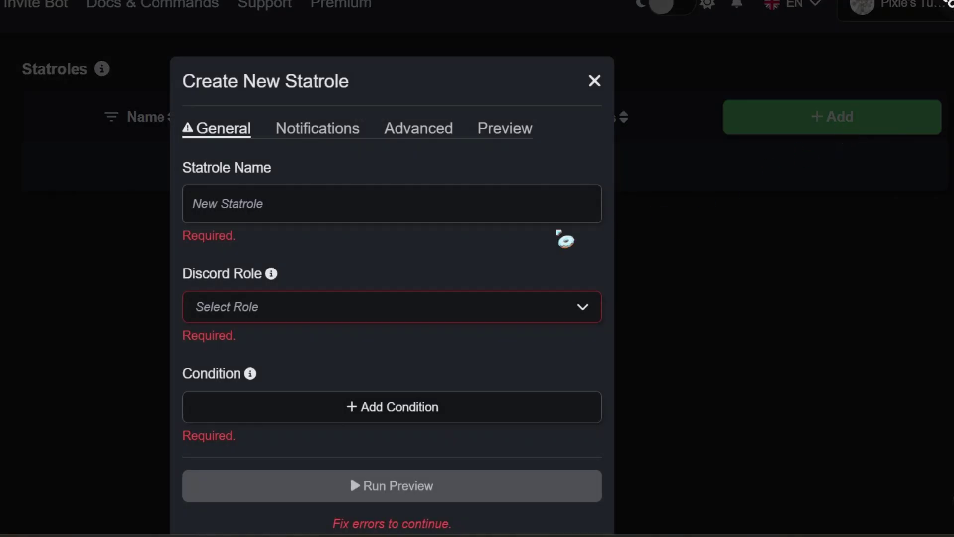
pyautogui.click(529, 209)
pyautogui.write('Level 5')
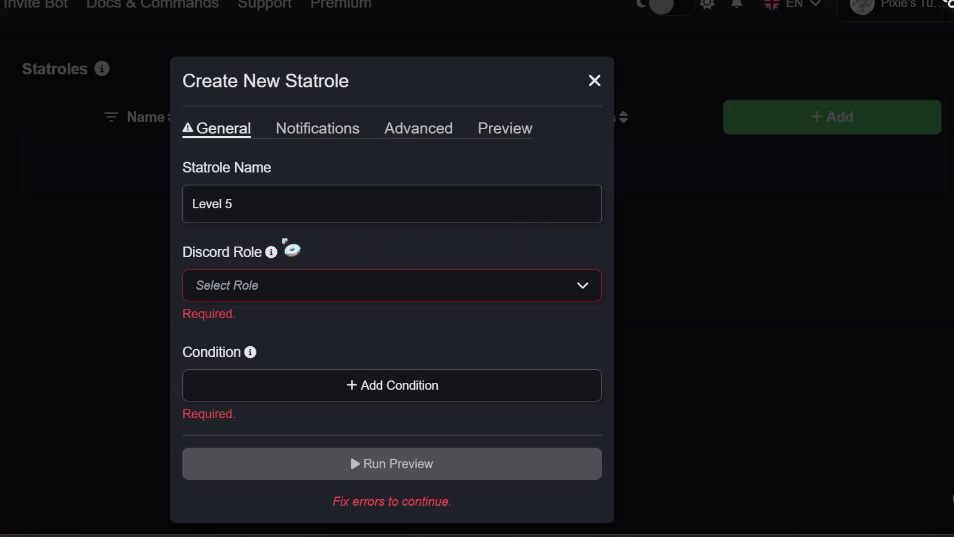
# Link the statrole to the level 5 Discord role and add a Message condition
pyautogui.click(306, 286)
pyautogui.scroll(-5, 305, 316)
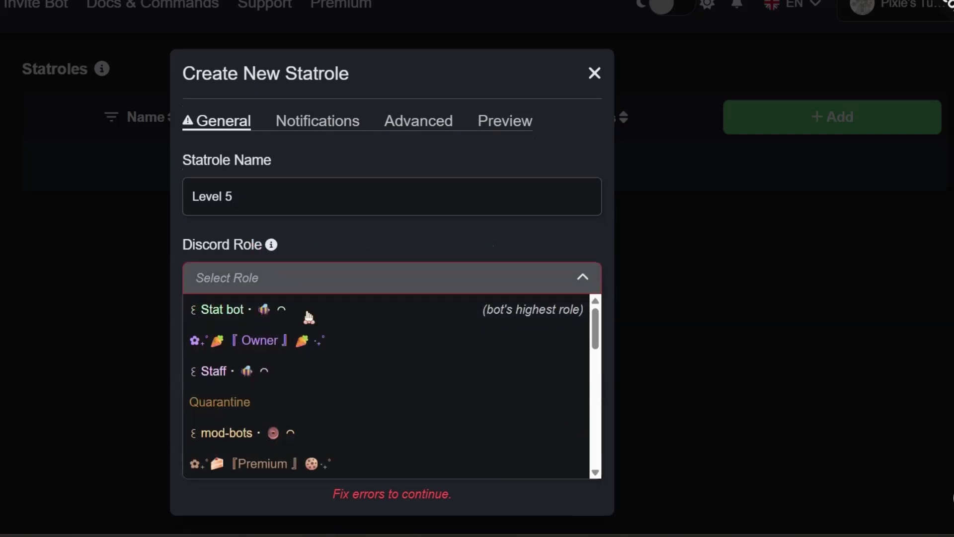
pyautogui.click(309, 318)
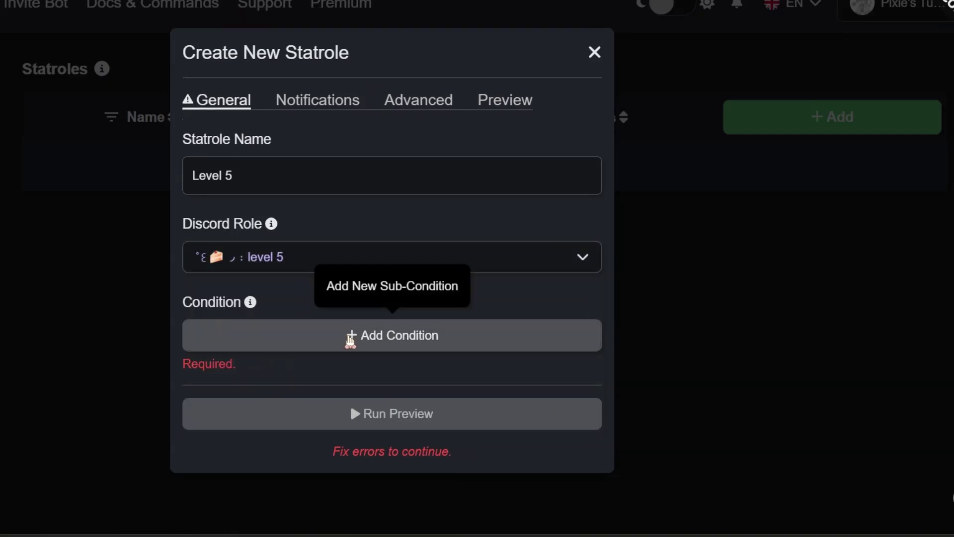
pyautogui.click(350, 337)
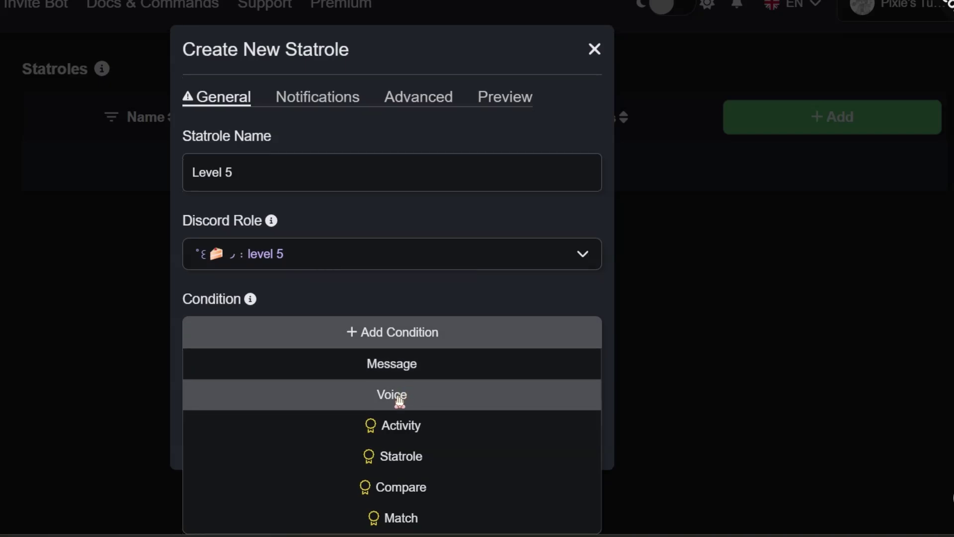
pyautogui.click(426, 378)
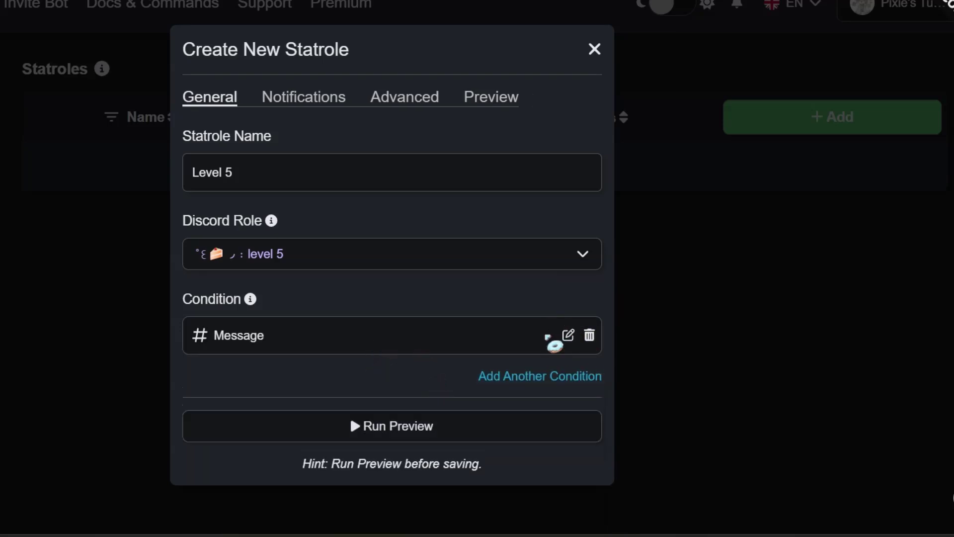
# Label the Message condition 'Level 5 condition' and set its limit type to Threshold
pyautogui.click(569, 338)
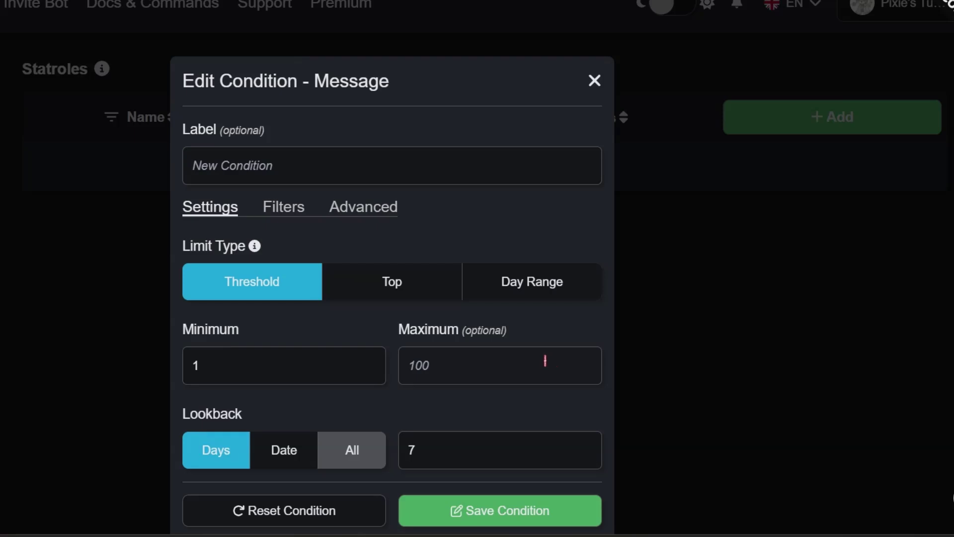
pyautogui.click(358, 160)
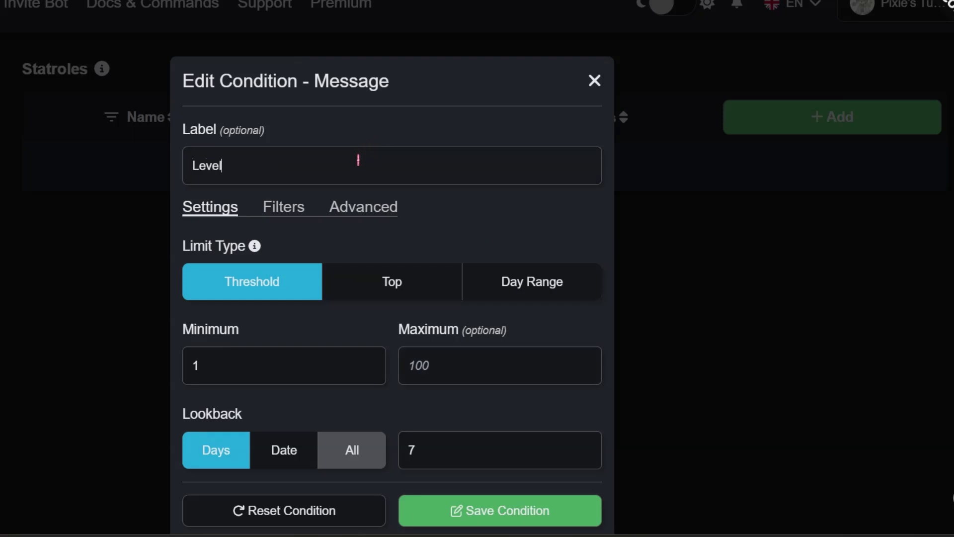
pyautogui.write('Level 5 condition')
pyautogui.click(361, 292)
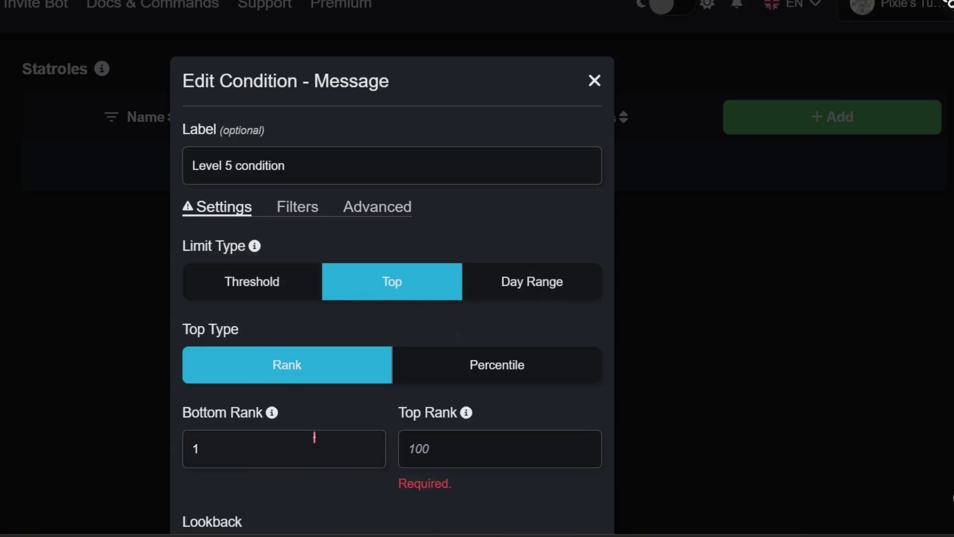
pyautogui.click(561, 292)
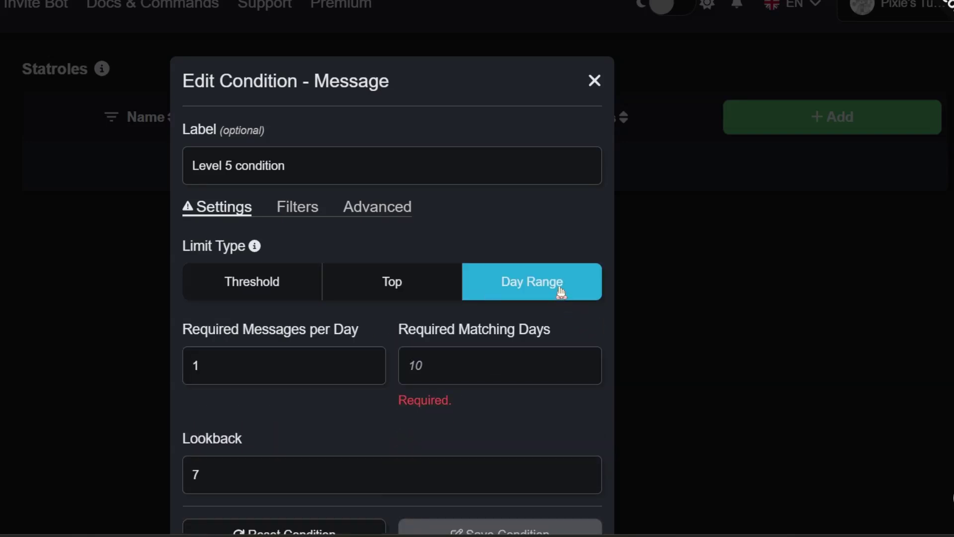
pyautogui.scroll(-2, 350, 405)
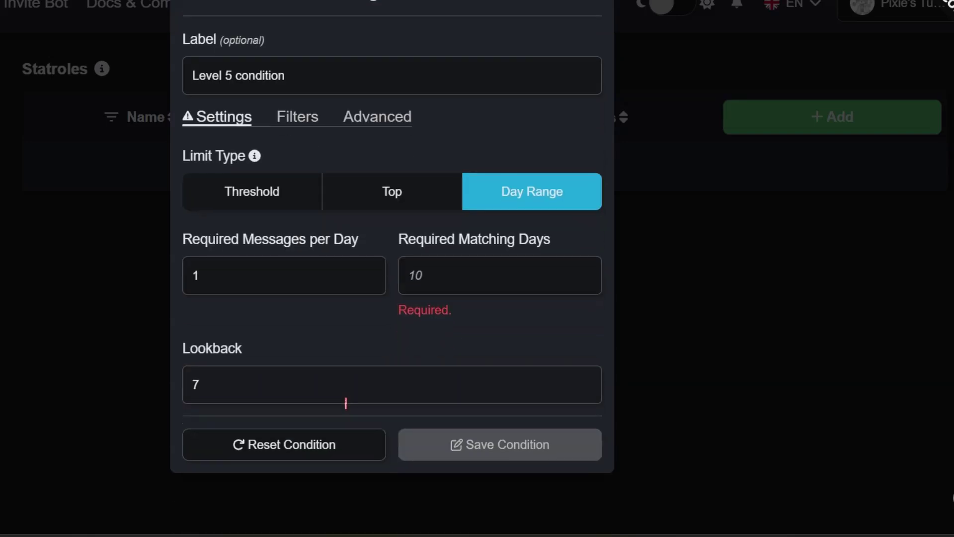
pyautogui.scroll(2, 345, 398)
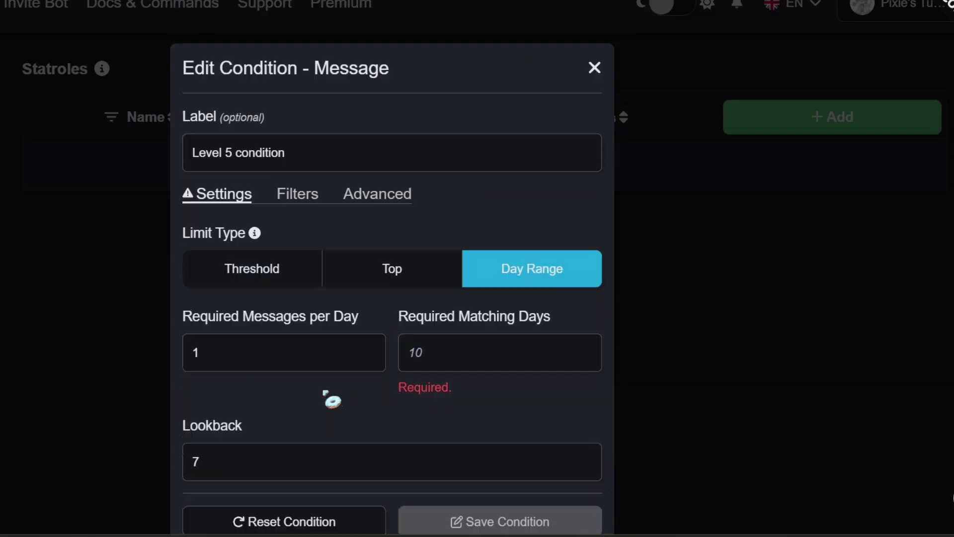
pyautogui.click(269, 274)
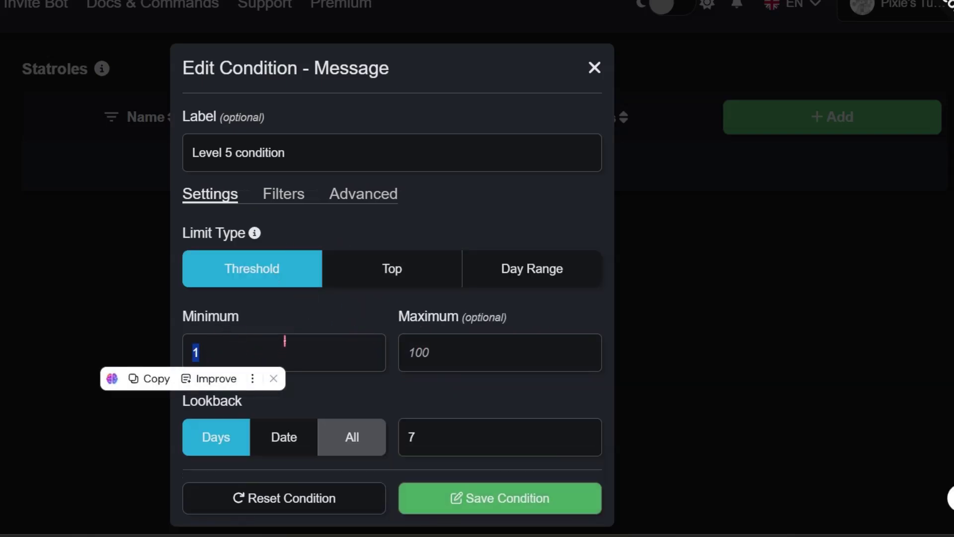
# Set the condition's minimum to 50 messages and keep Lookback Days at 7
pyautogui.write('50')
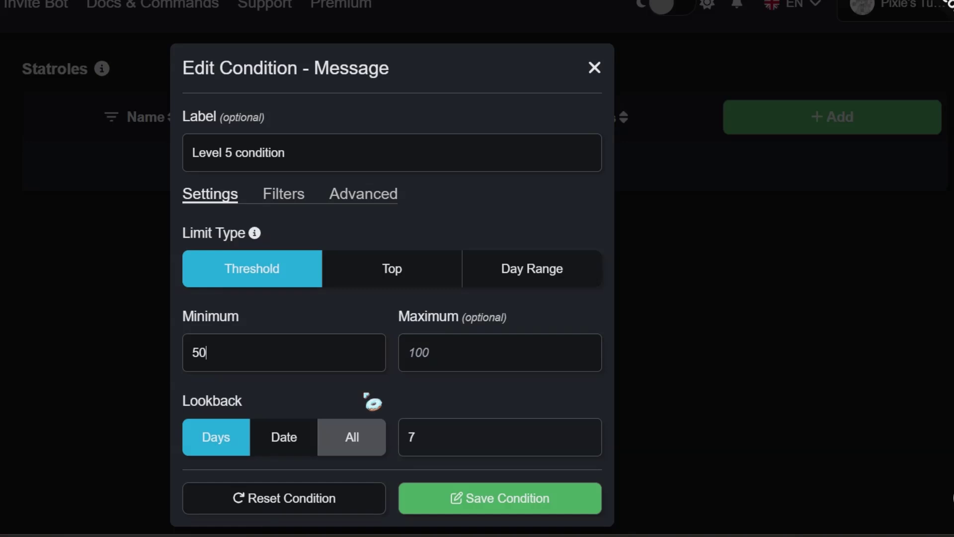
pyautogui.moveTo(183, 405); pyautogui.dragTo(288, 398)
pyautogui.click(270, 440)
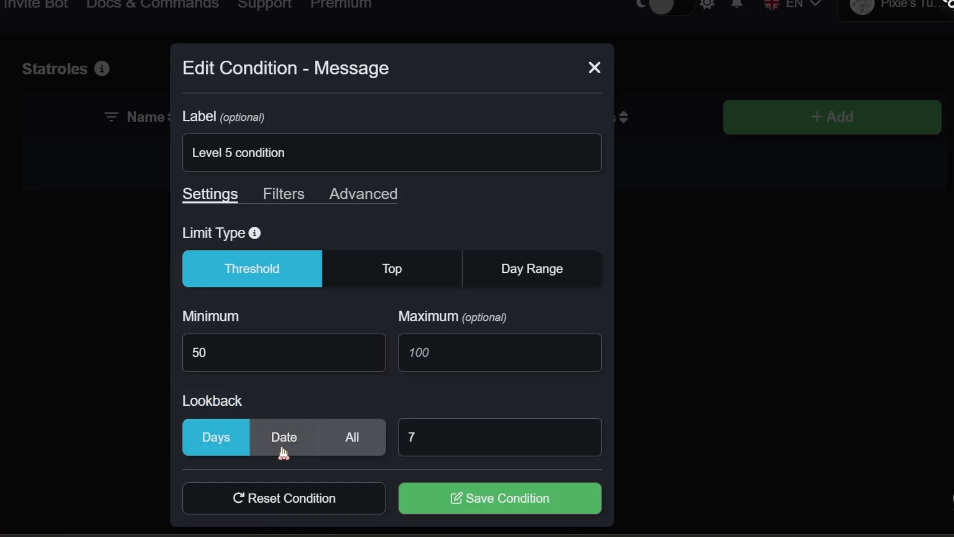
pyautogui.click(282, 451)
pyautogui.click(366, 442)
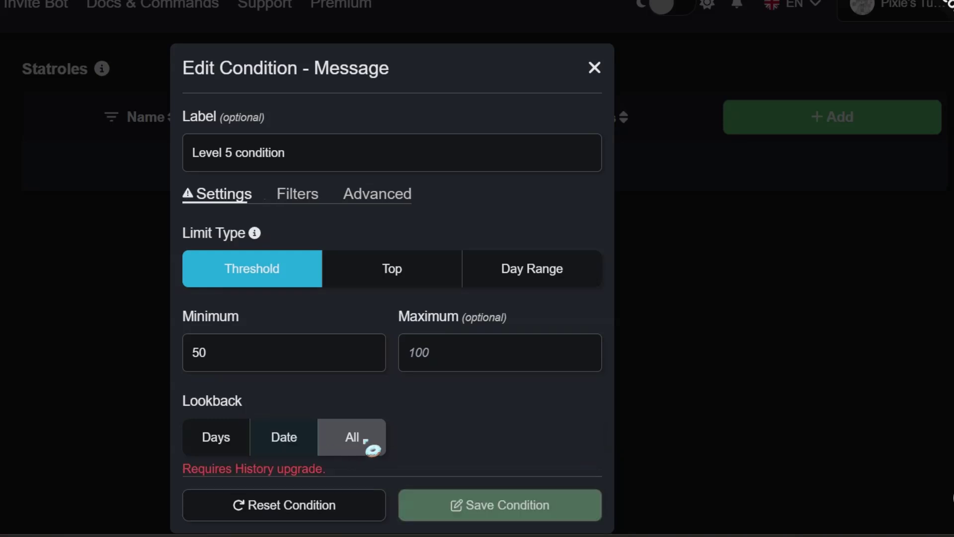
pyautogui.click(231, 453)
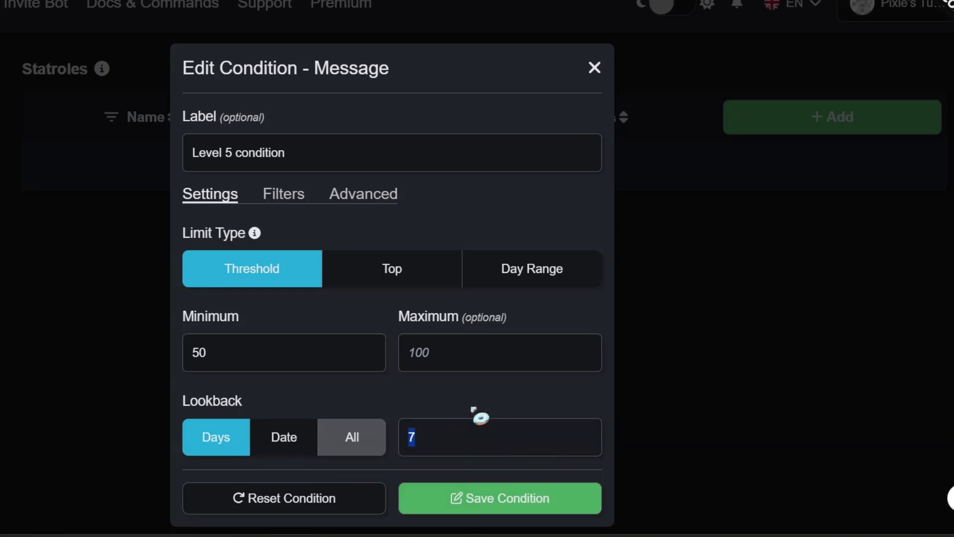
pyautogui.click(429, 439)
pyautogui.moveTo(407, 439); pyautogui.dragTo(417, 436)
pyautogui.click(466, 405)
pyautogui.moveTo(406, 438); pyautogui.dragTo(416, 437)
pyautogui.click(418, 446)
# Search channels for 'bot' and add the bots channel to the condition's Channel Filter
pyautogui.doubleClick(416, 439)
pyautogui.click(291, 200)
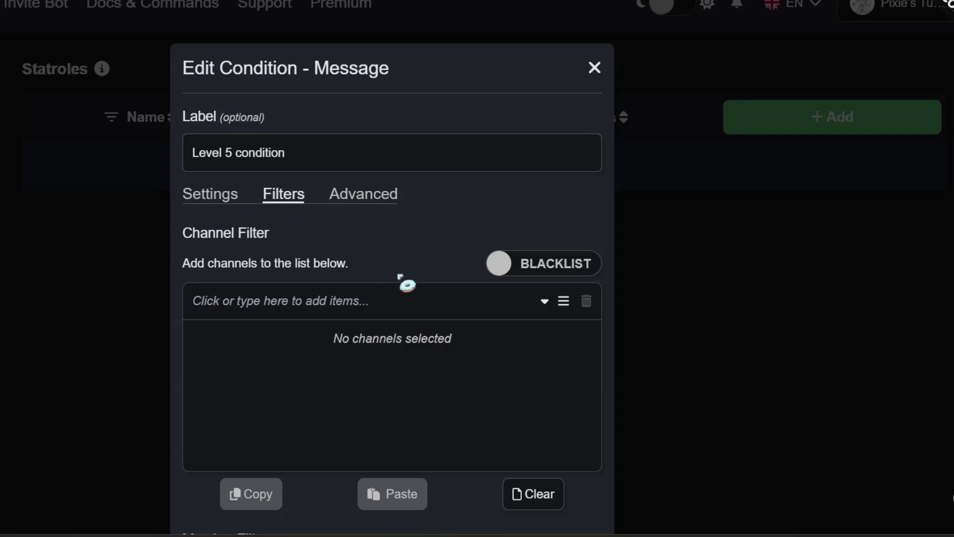
pyautogui.click(563, 301)
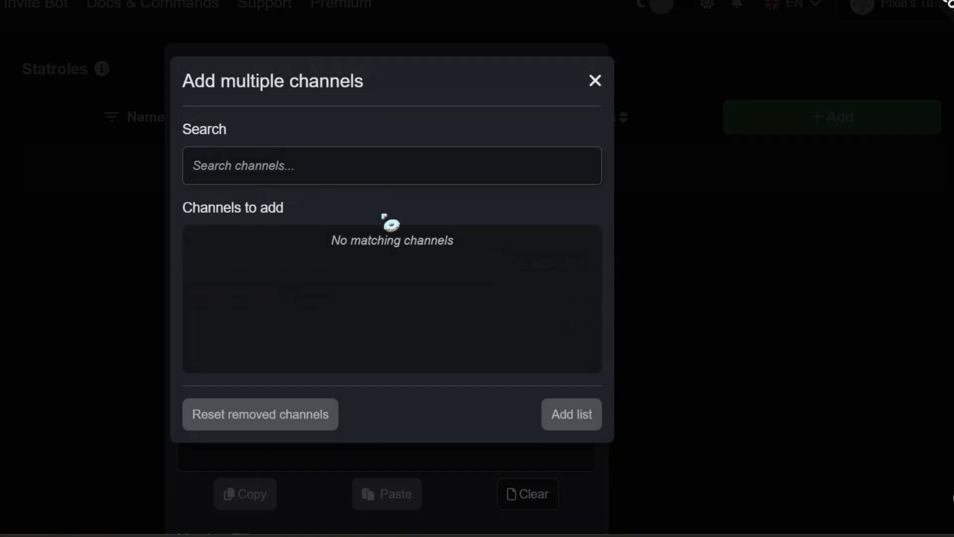
pyautogui.click(296, 172)
pyautogui.write('b')
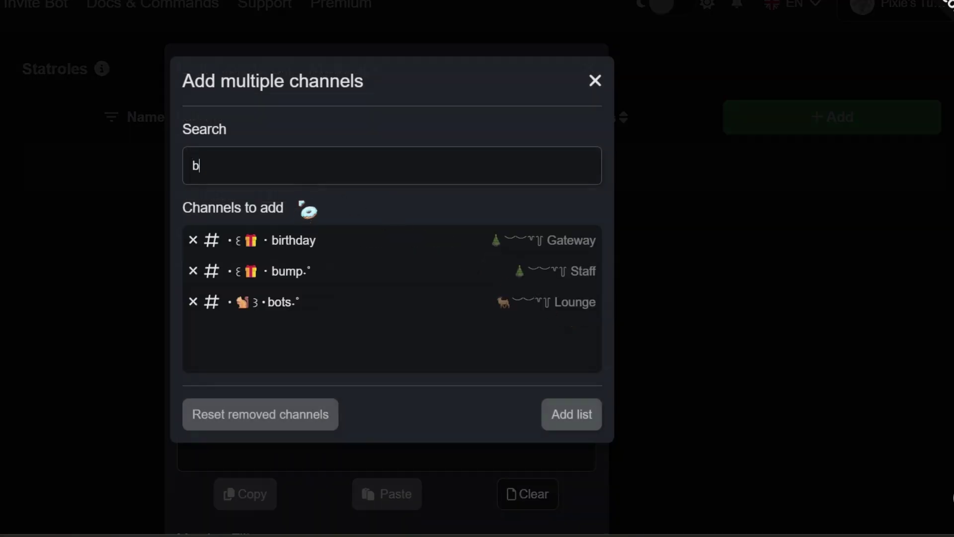
pyautogui.write('ot')
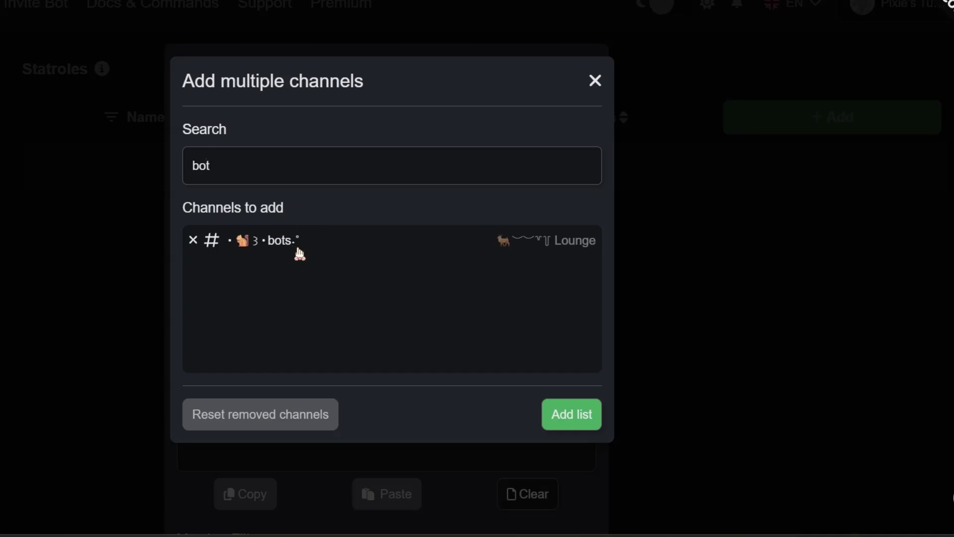
pyautogui.click(568, 416)
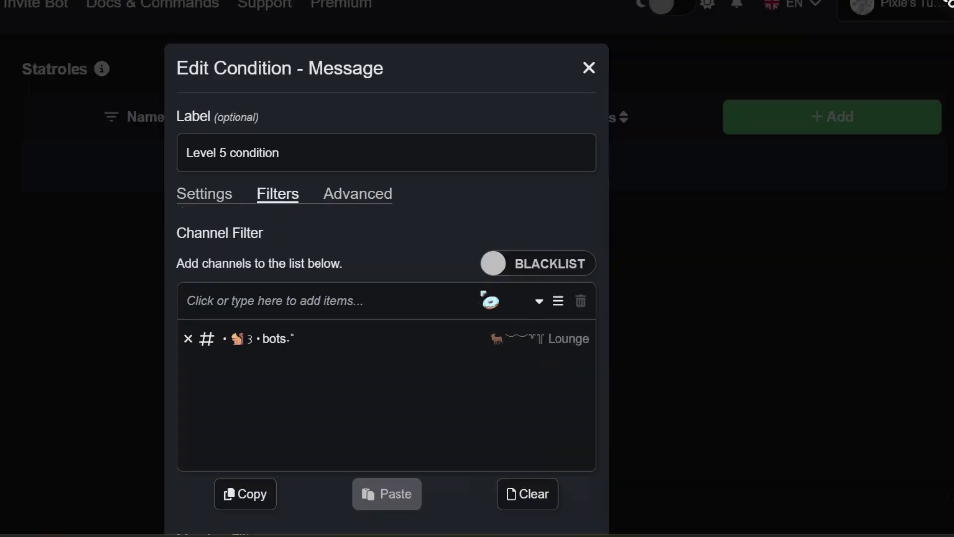
pyautogui.scroll(-5, 471, 490)
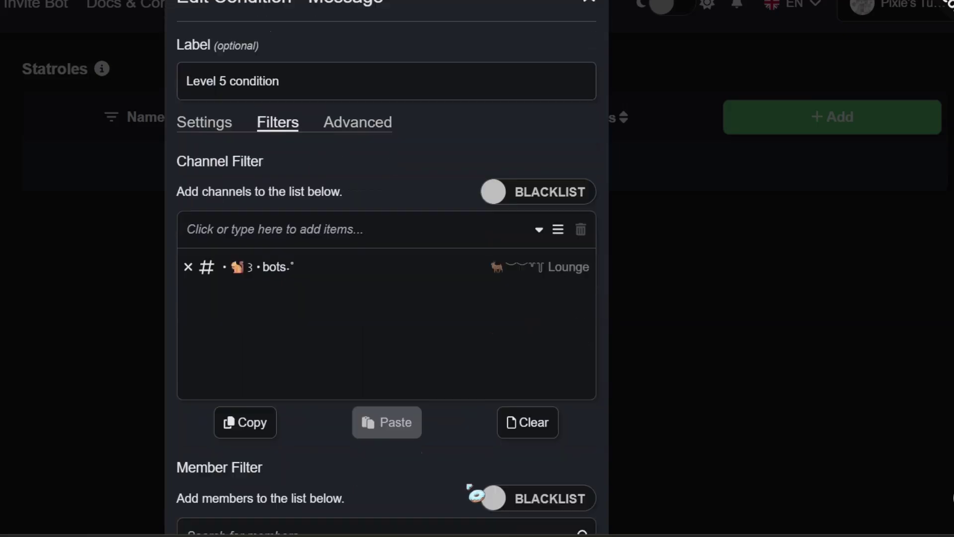
pyautogui.scroll(-3, 472, 490)
pyautogui.scroll(-2, 464, 473)
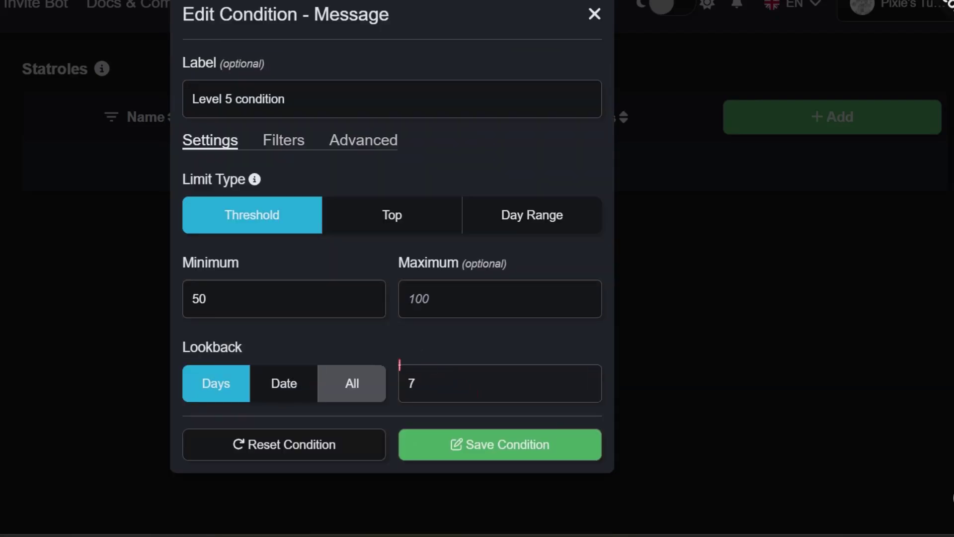
# Save the Level 5 condition, keep Users applied under Advanced, and run the preview showing 0 changes
pyautogui.click(465, 454)
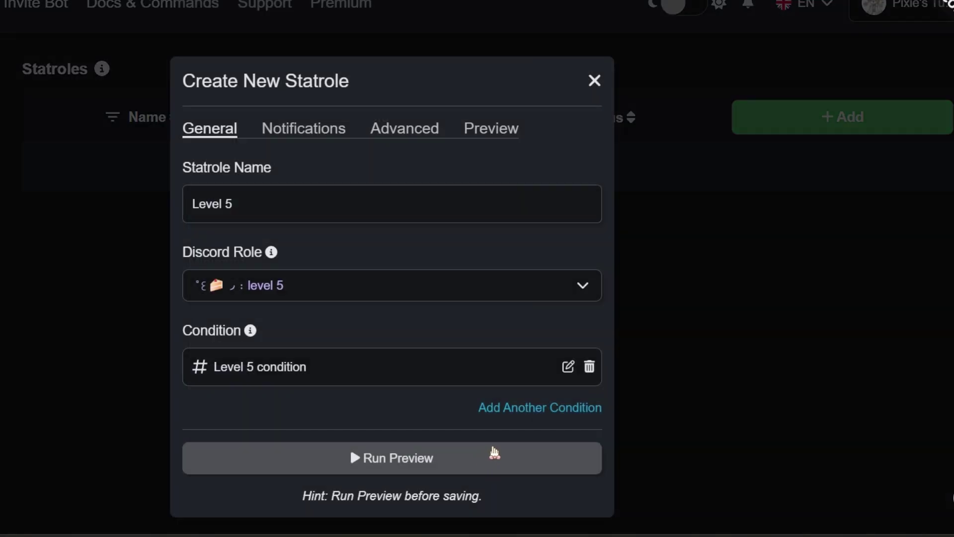
pyautogui.click(307, 137)
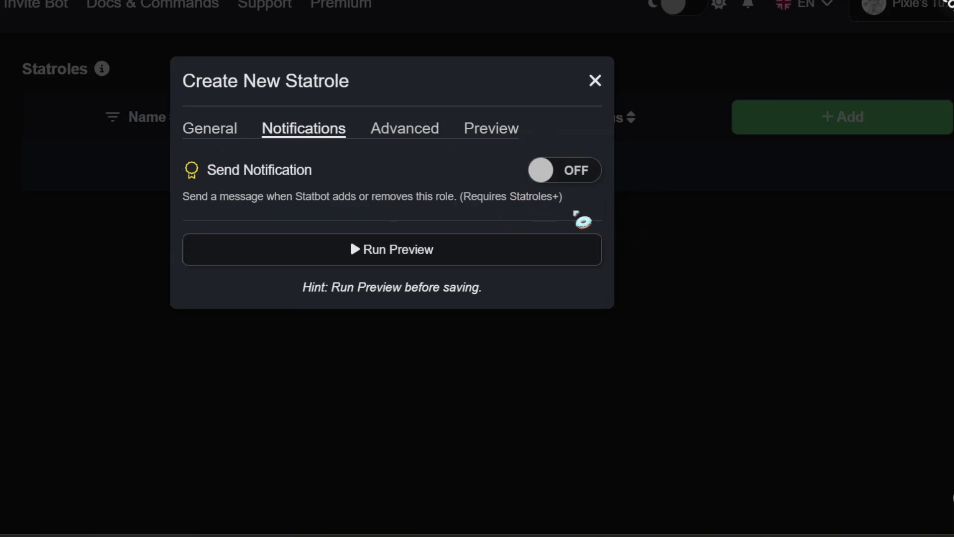
pyautogui.click(393, 128)
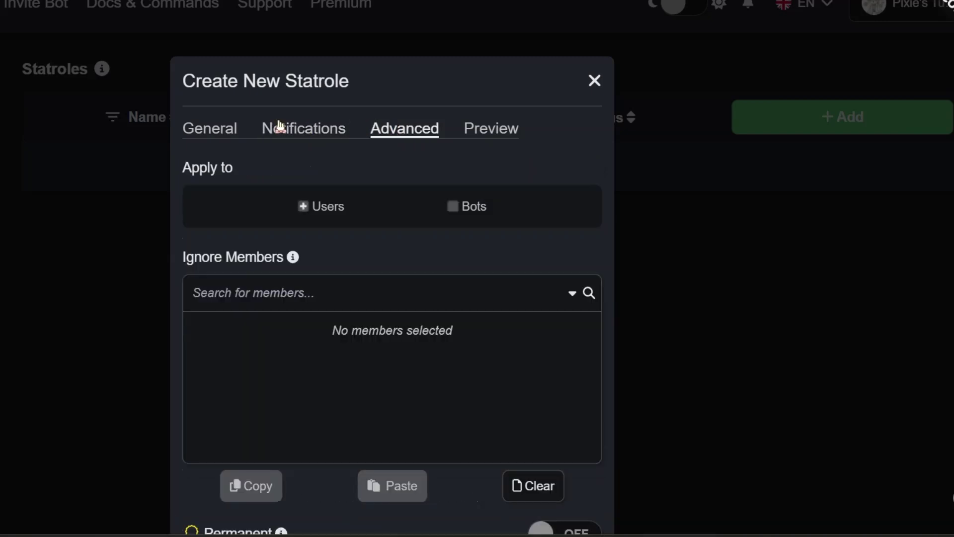
pyautogui.scroll(-2, 306, 170)
pyautogui.scroll(2, 306, 169)
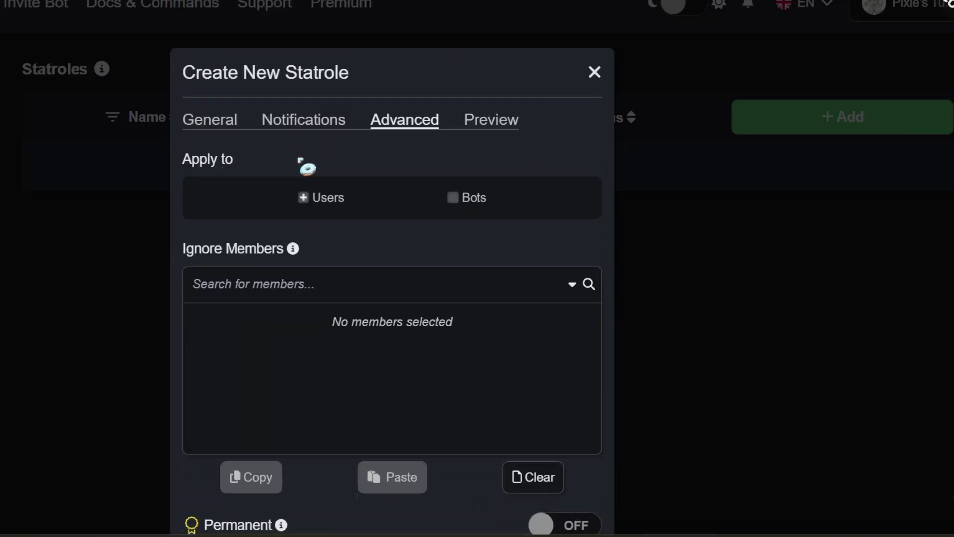
pyautogui.click(303, 209)
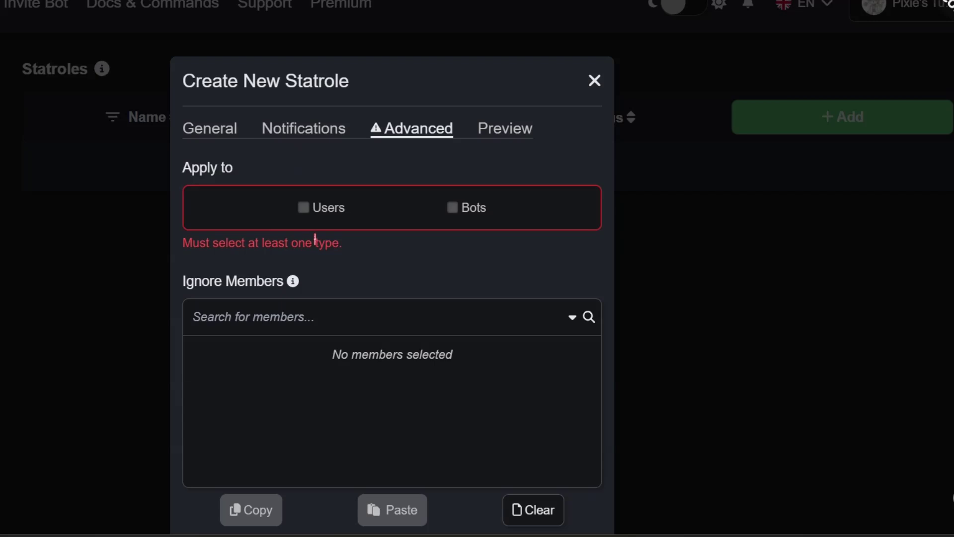
pyautogui.click(305, 209)
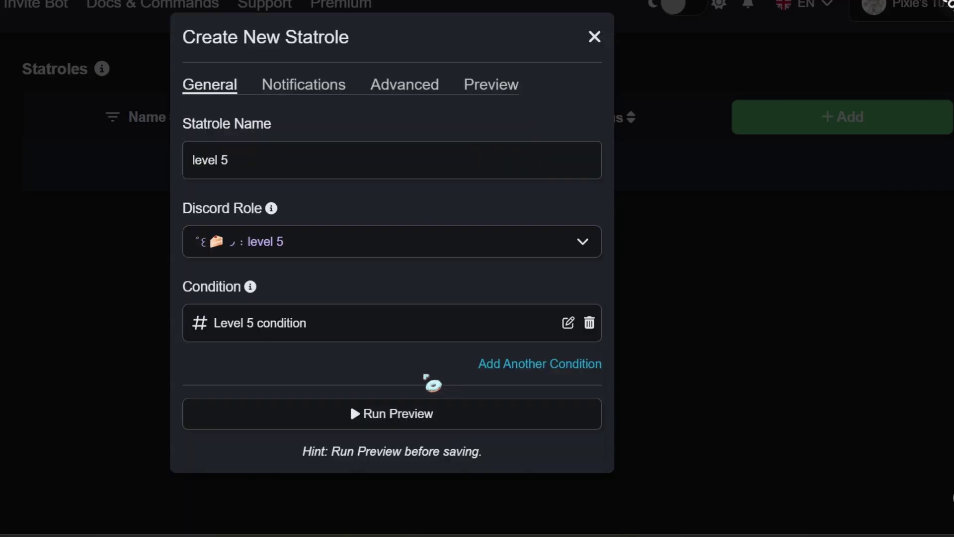
pyautogui.click(398, 415)
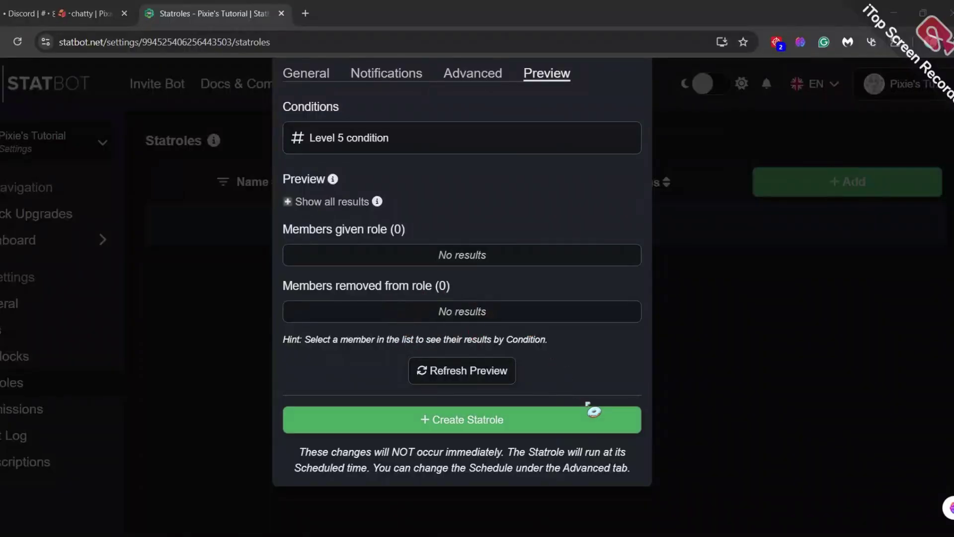
# Create the Level 5 statrole, then build, preview and create a Level 10 statrole
pyautogui.click(535, 431)
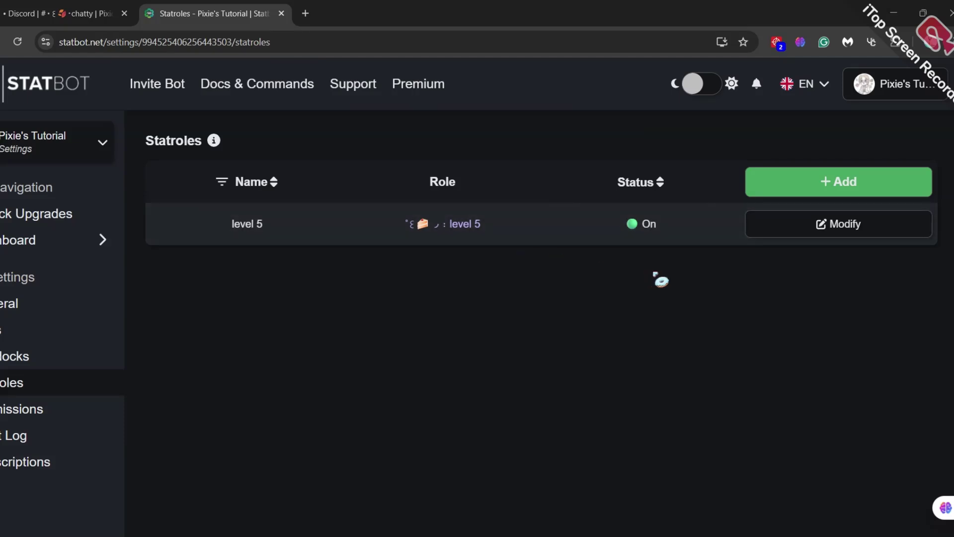
pyautogui.click(773, 194)
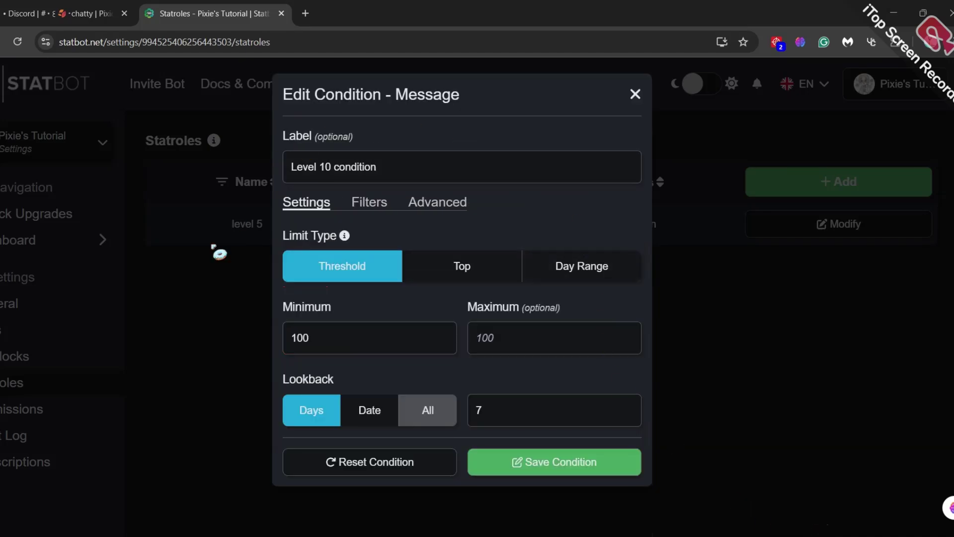
pyautogui.click(522, 468)
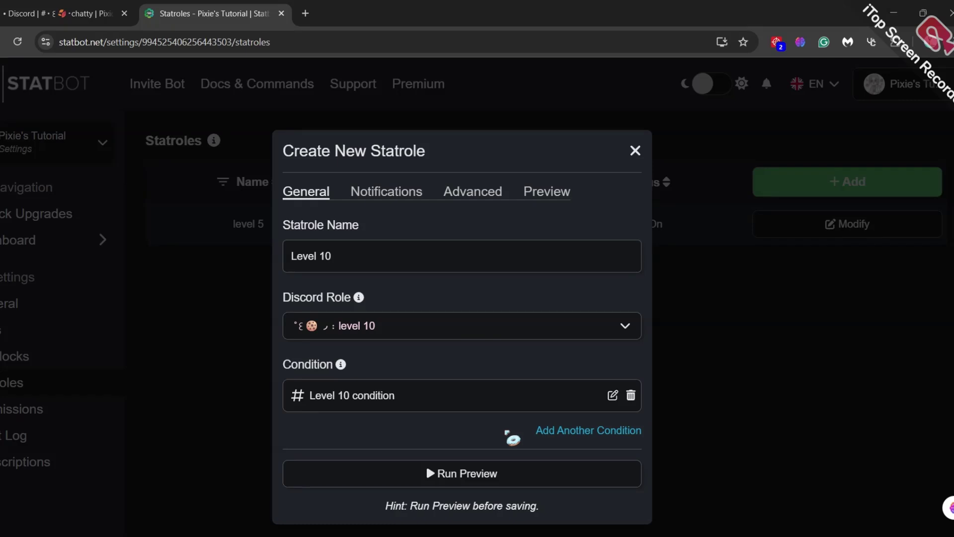
pyautogui.click(476, 472)
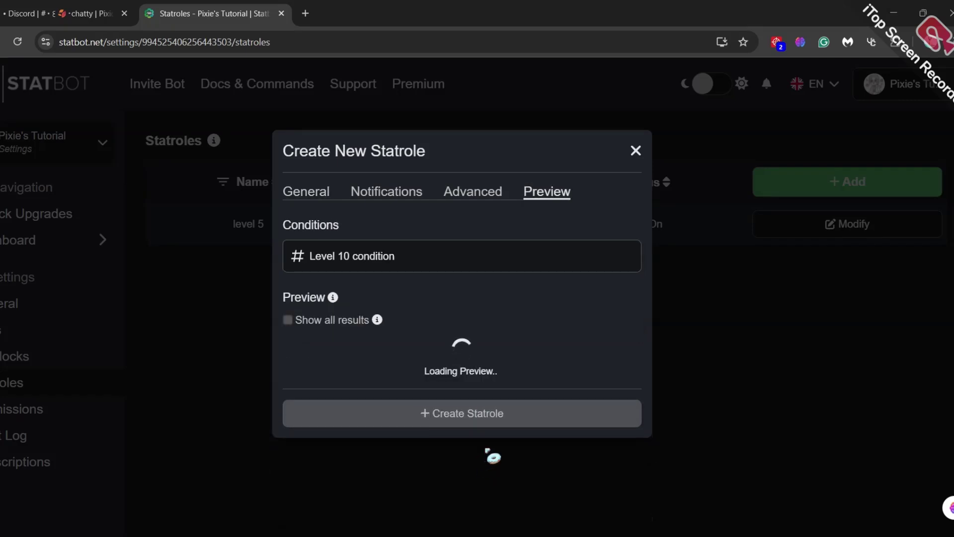
pyautogui.click(632, 530)
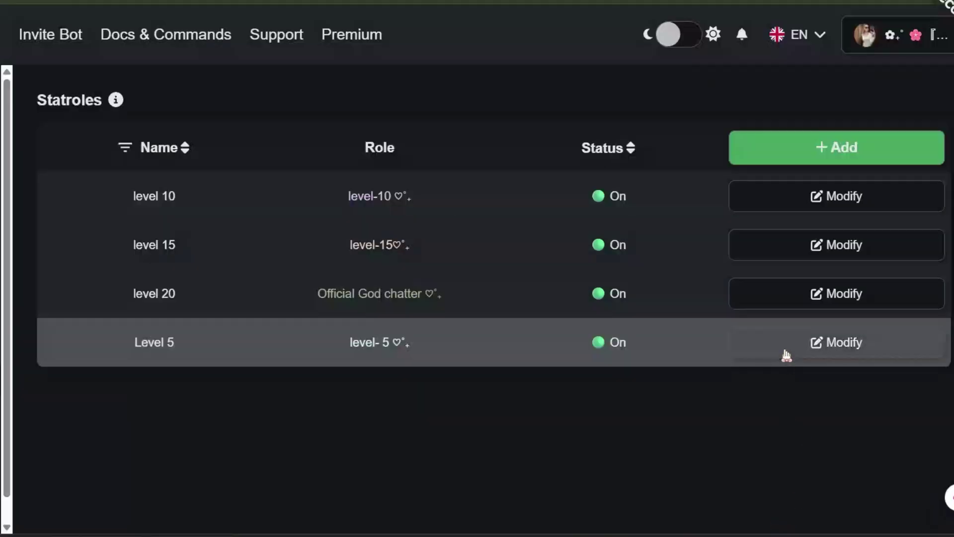
# Open the Level 5 statrole for editing and run its member preview
pyautogui.click(786, 351)
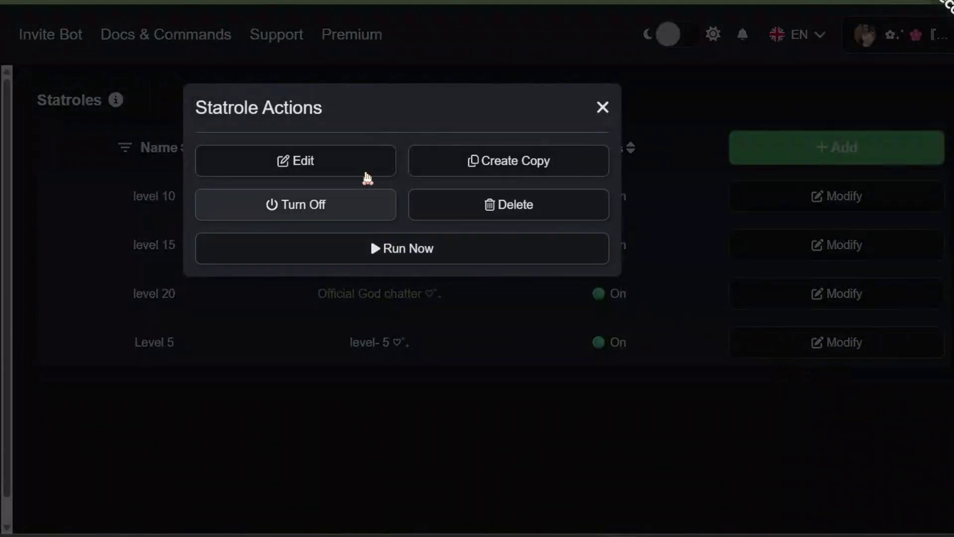
pyautogui.click(352, 166)
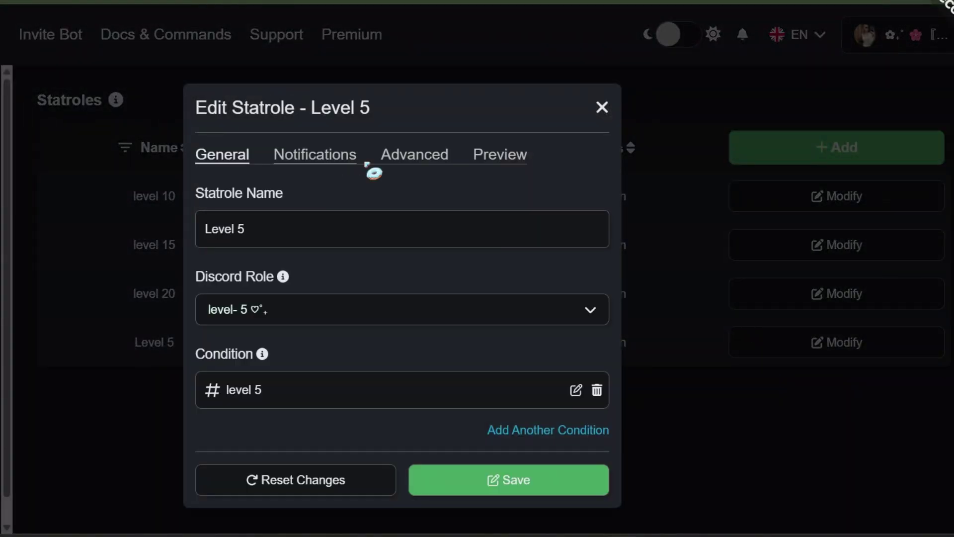
pyautogui.click(509, 160)
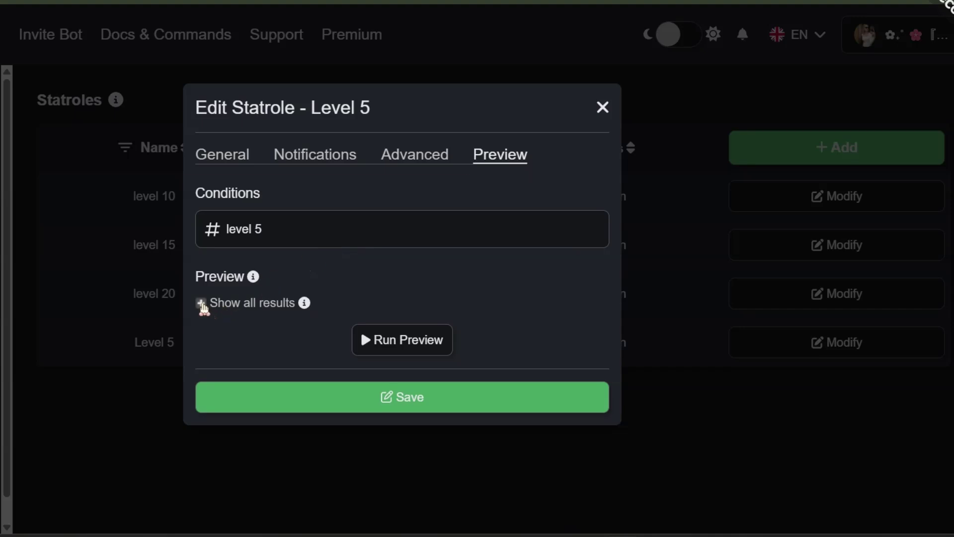
pyautogui.click(395, 348)
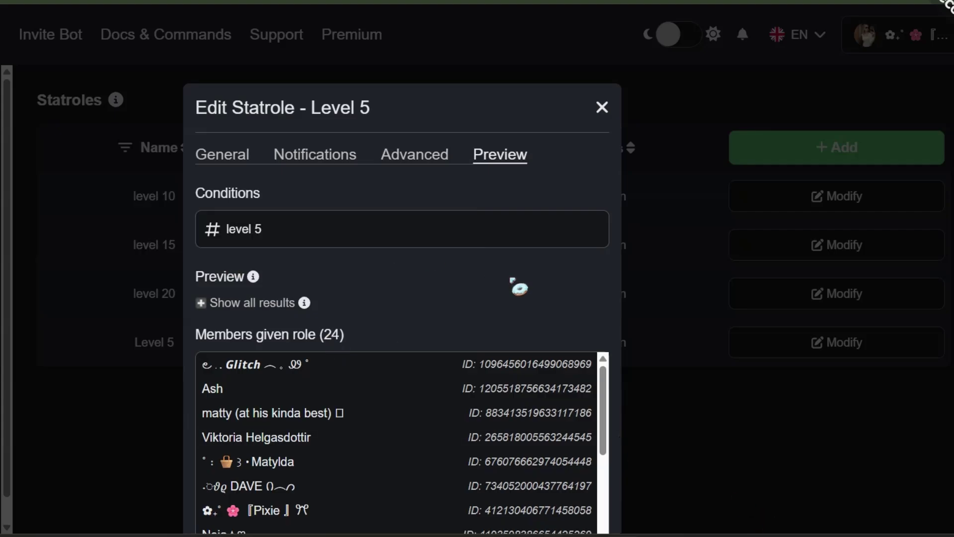
# Review the 24 affected members and save the Level 5 statrole
pyautogui.scroll(-2, 519, 287)
pyautogui.scroll(-3, 527, 363)
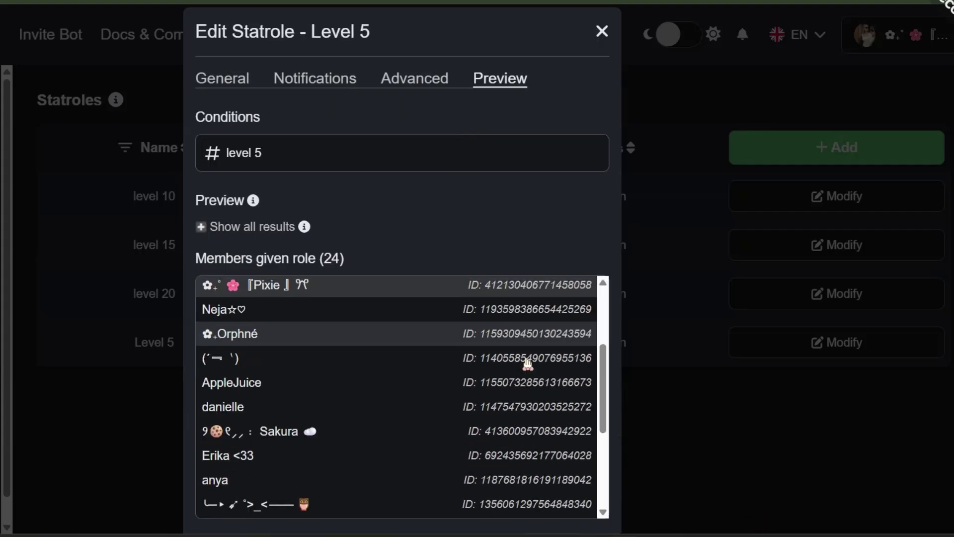
pyautogui.scroll(-4, 527, 362)
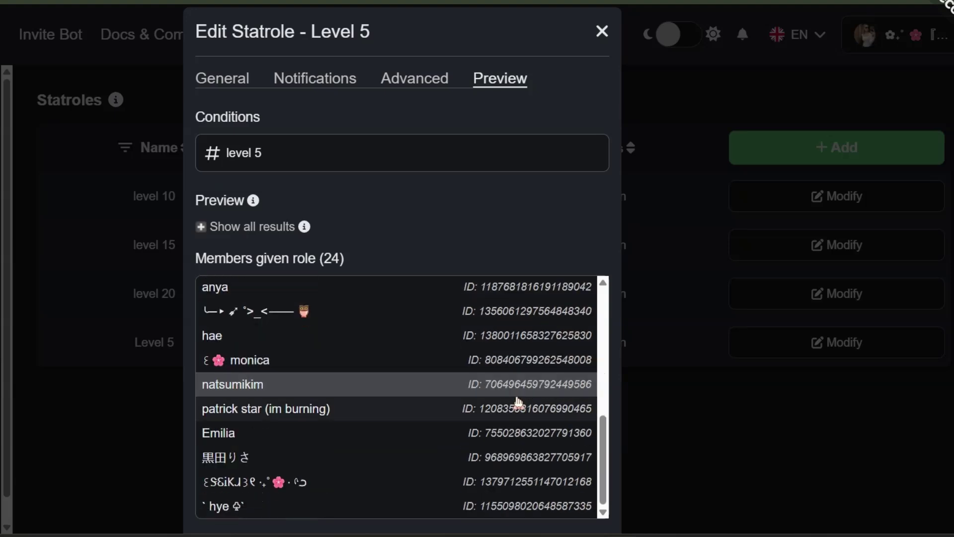
pyautogui.scroll(4, 519, 397)
pyautogui.scroll(2, 512, 276)
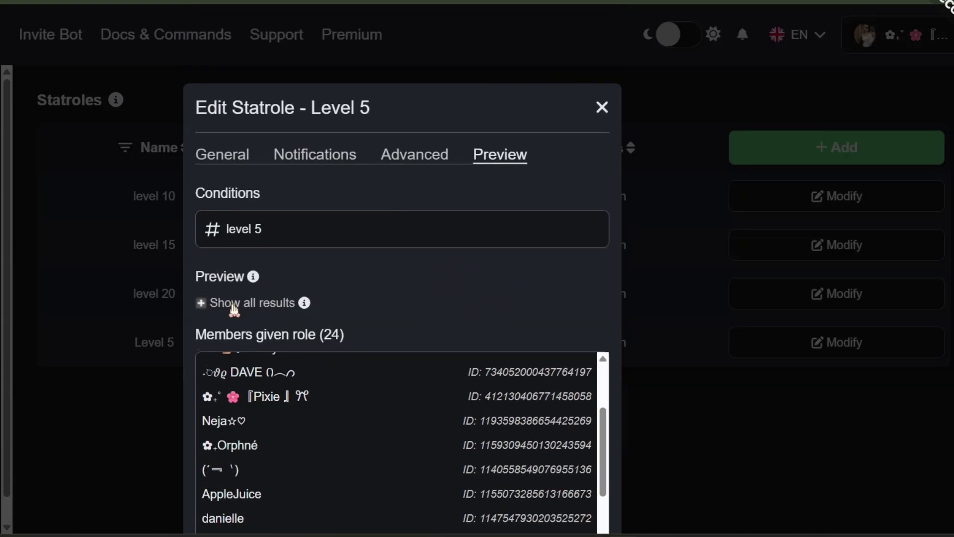
pyautogui.scroll(-8, 468, 290)
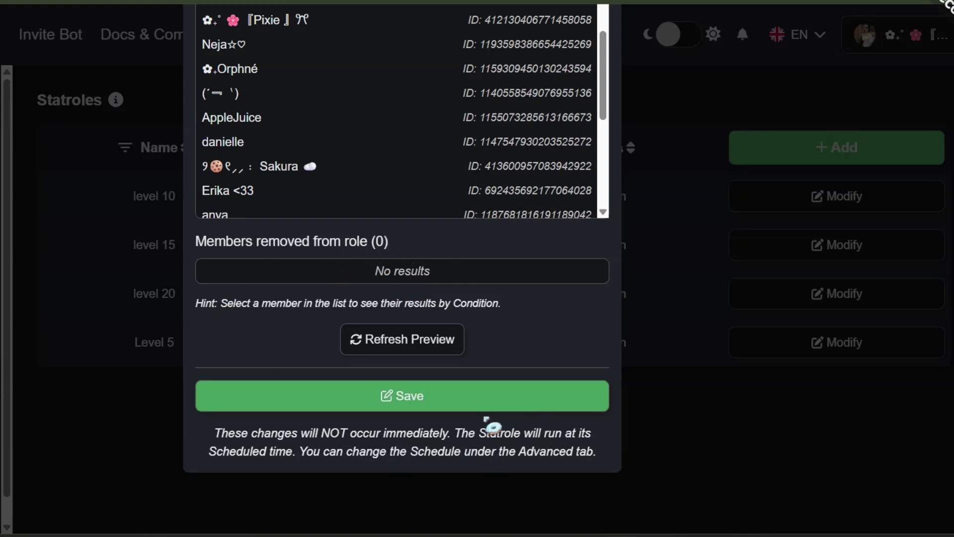
pyautogui.click(397, 397)
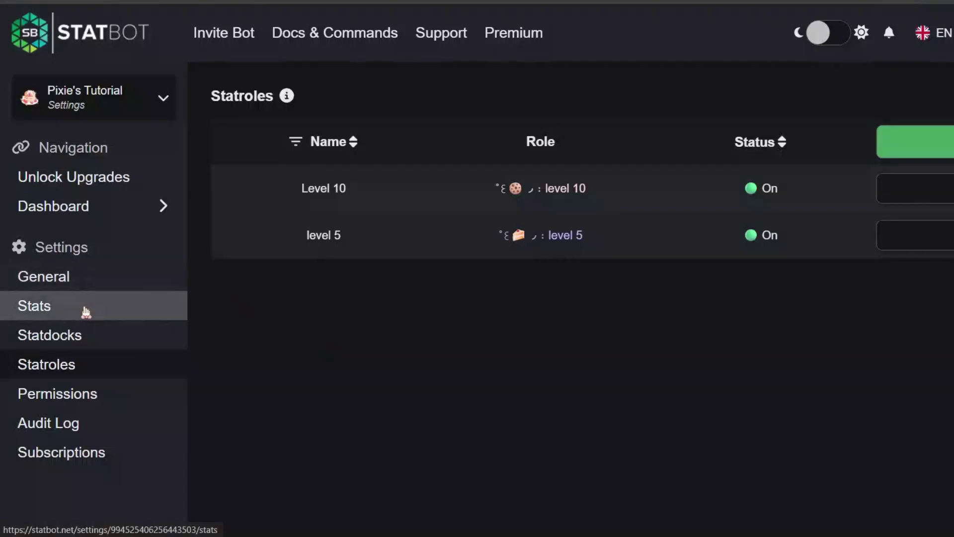
# Go to the server's Stats settings and highlight the Lookback heading
pyautogui.click(84, 311)
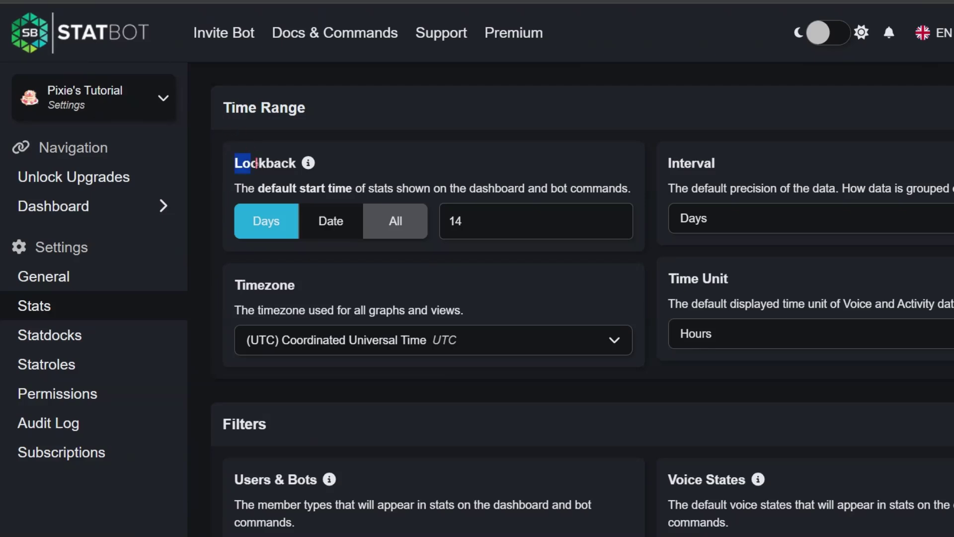
pyautogui.moveTo(256, 163); pyautogui.dragTo(296, 165)
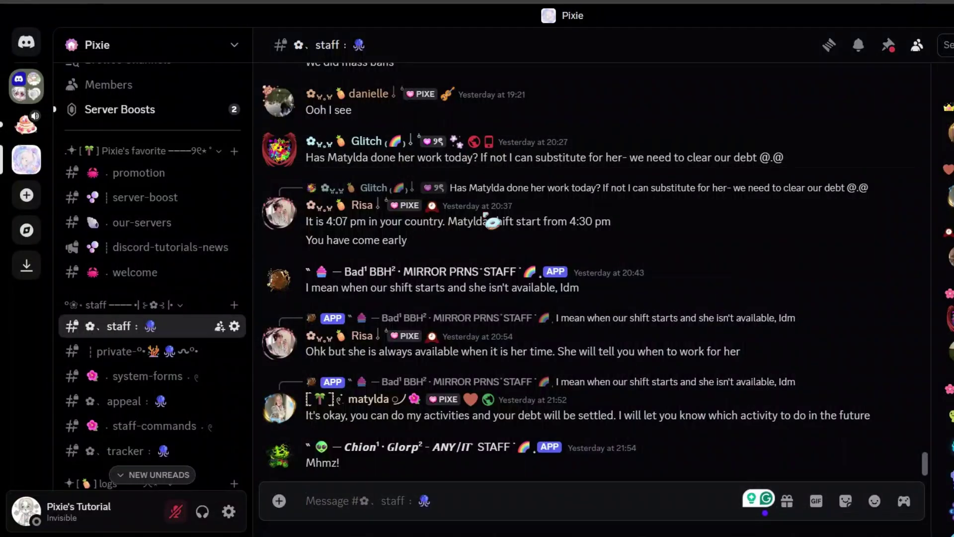
# Run Statbot's /top command in the staff channel
pyautogui.write('/top')
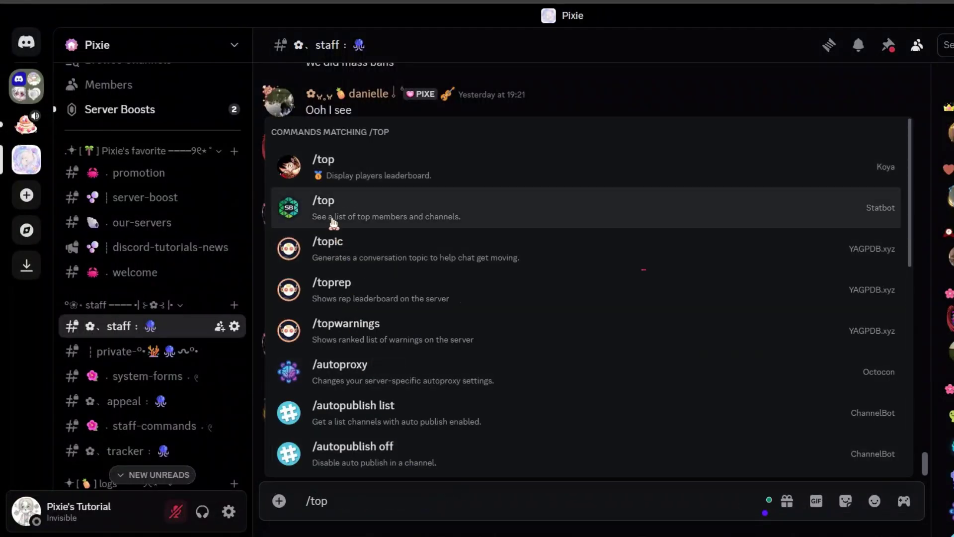
pyautogui.click(330, 219)
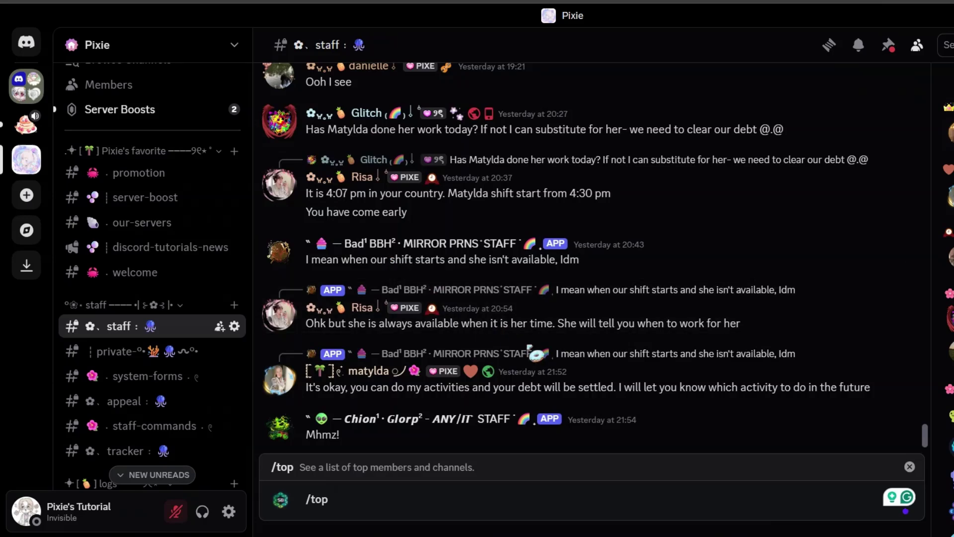
pyautogui.press('Return')
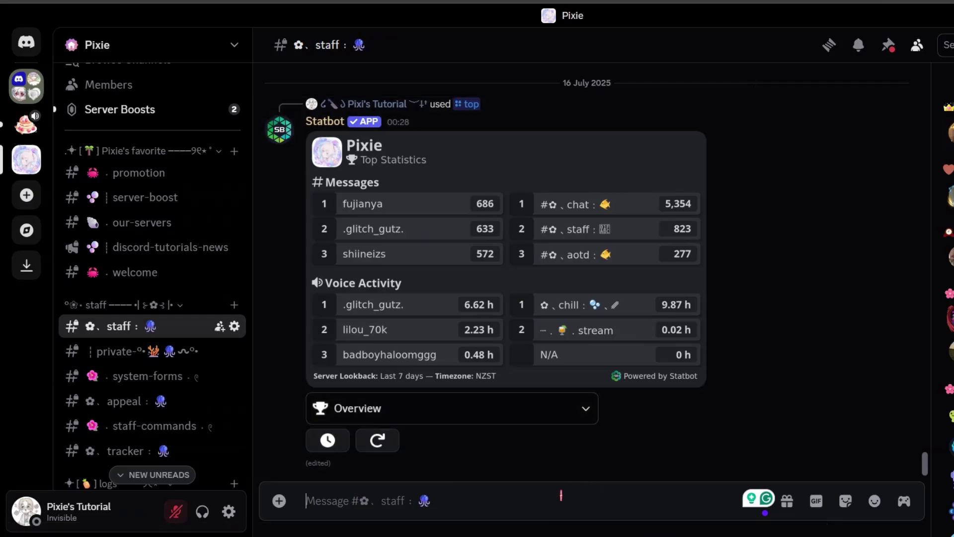
# Change the Lookback from 14 to 7 days, trying Date and All before returning to Days
pyautogui.write('/')
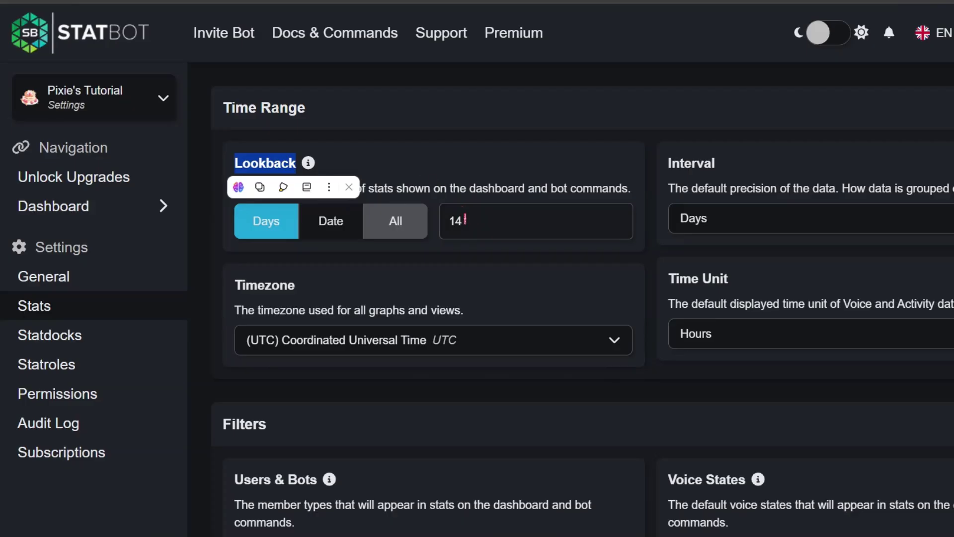
pyautogui.moveTo(463, 220); pyautogui.dragTo(450, 220)
pyautogui.write('7')
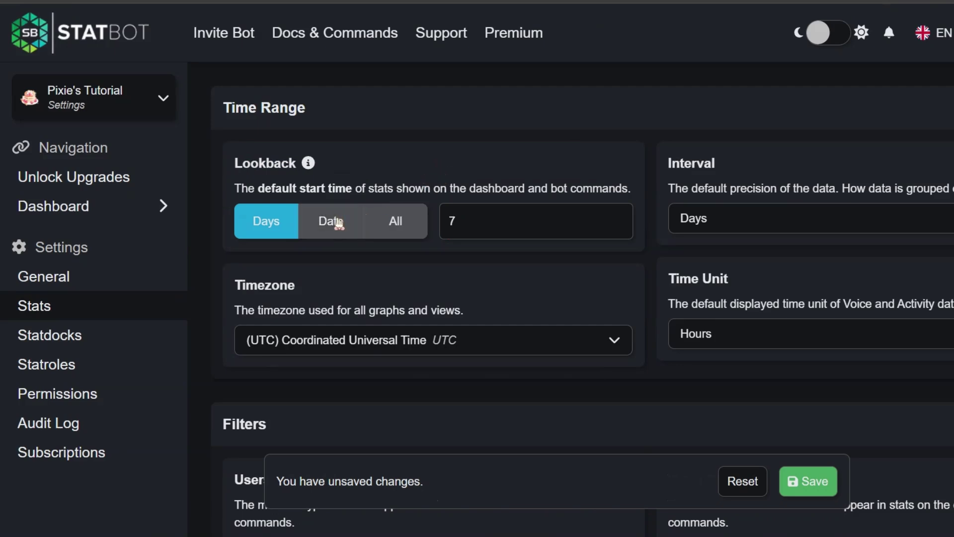
pyautogui.click(338, 224)
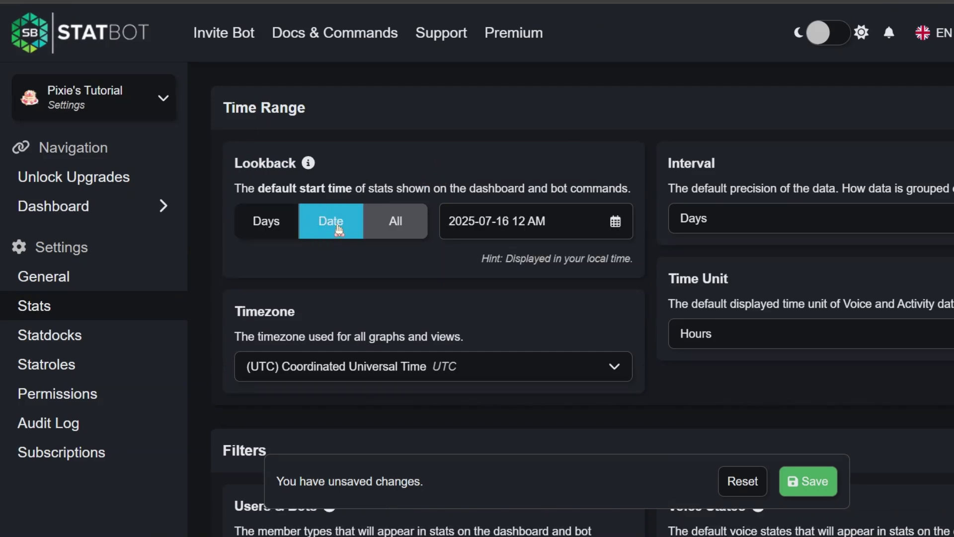
pyautogui.click(394, 222)
pyautogui.click(266, 222)
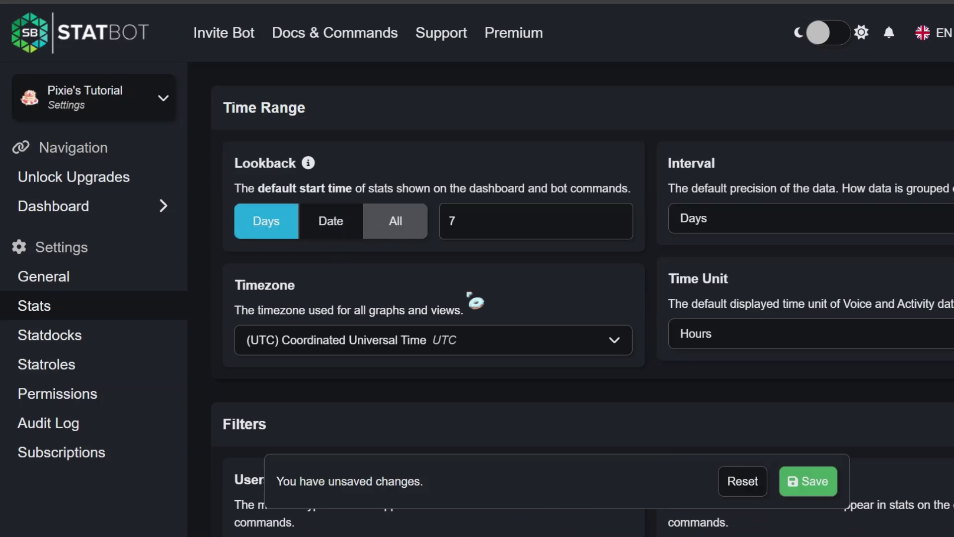
# Browse the Timezone list and leave it at Coordinated Universal Time
pyautogui.click(373, 347)
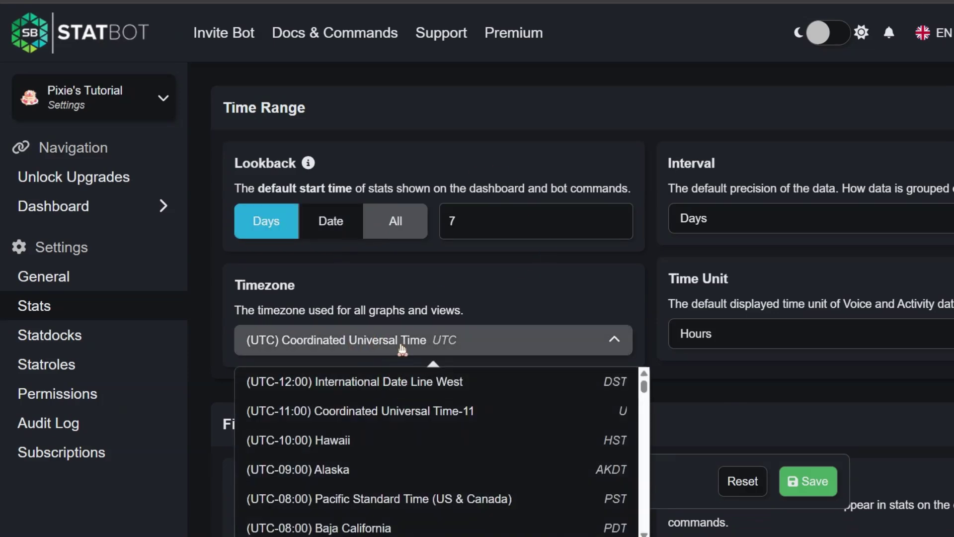
pyautogui.scroll(-2, 402, 350)
pyautogui.scroll(-5, 430, 338)
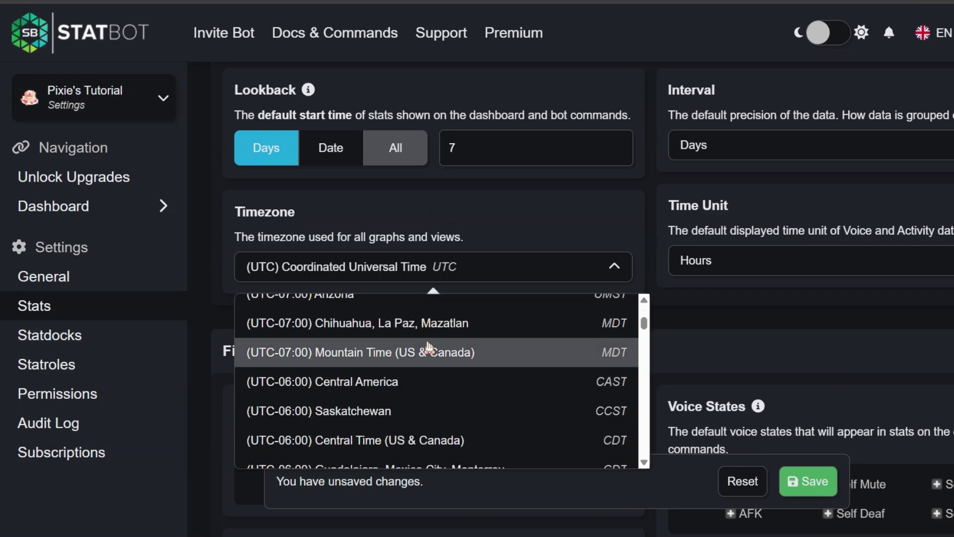
pyautogui.scroll(-6, 429, 348)
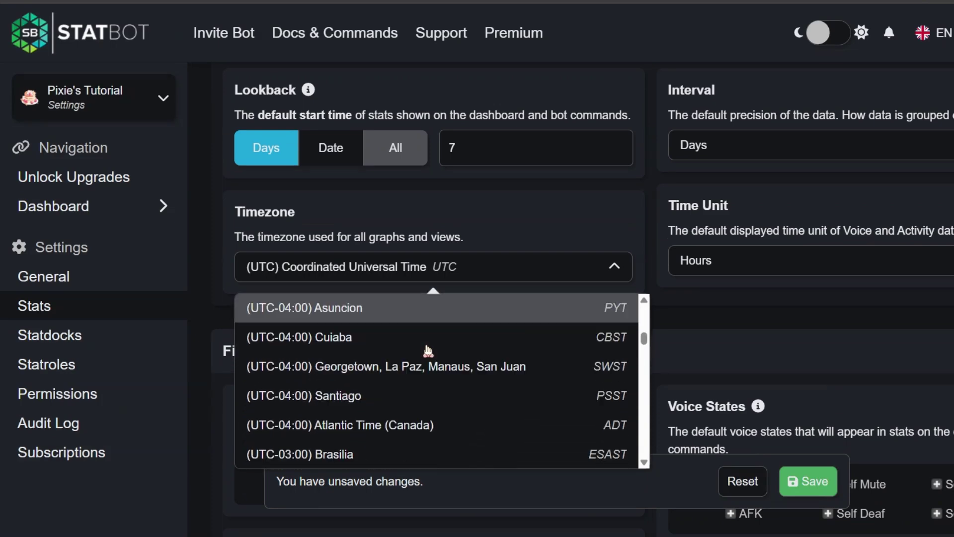
pyautogui.scroll(-1, 429, 351)
pyautogui.click(493, 211)
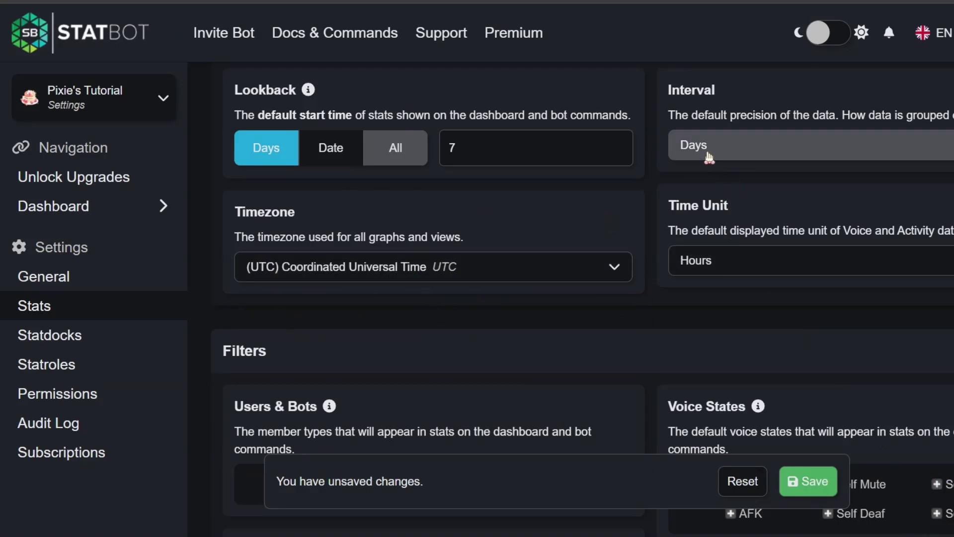
pyautogui.click(733, 150)
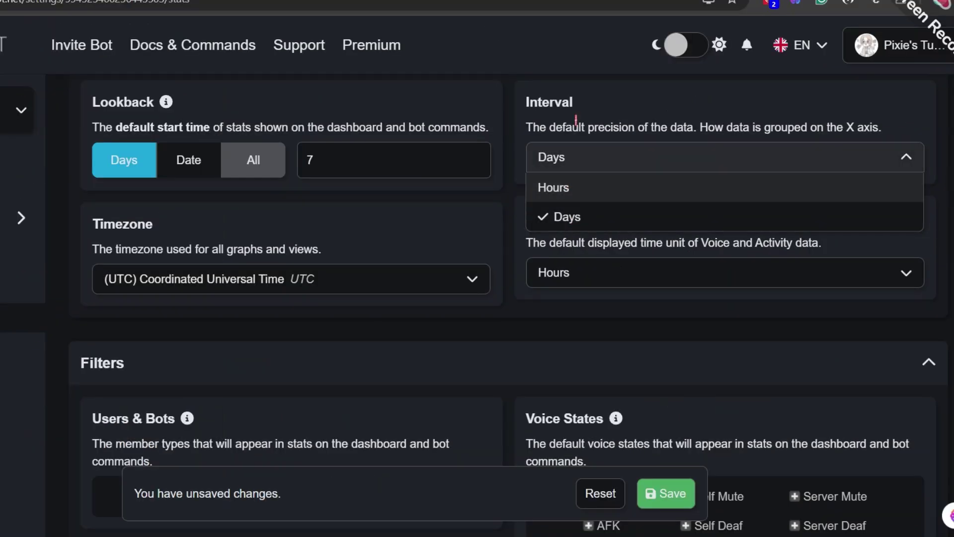
pyautogui.click(602, 112)
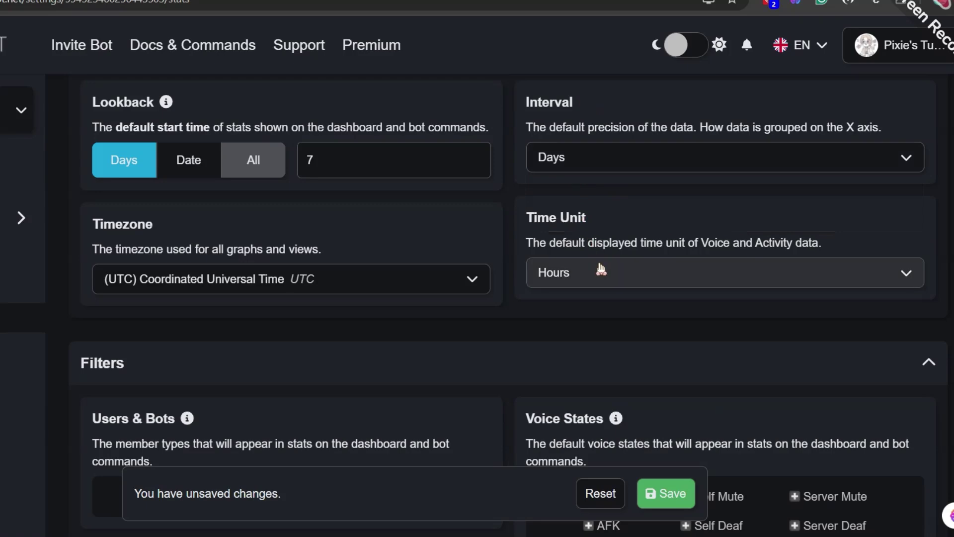
pyautogui.click(605, 277)
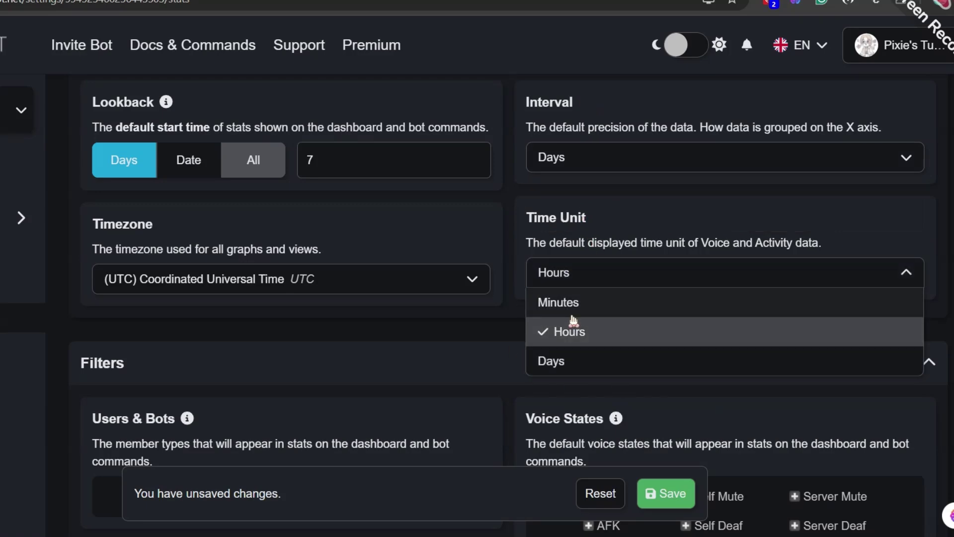
pyautogui.click(655, 232)
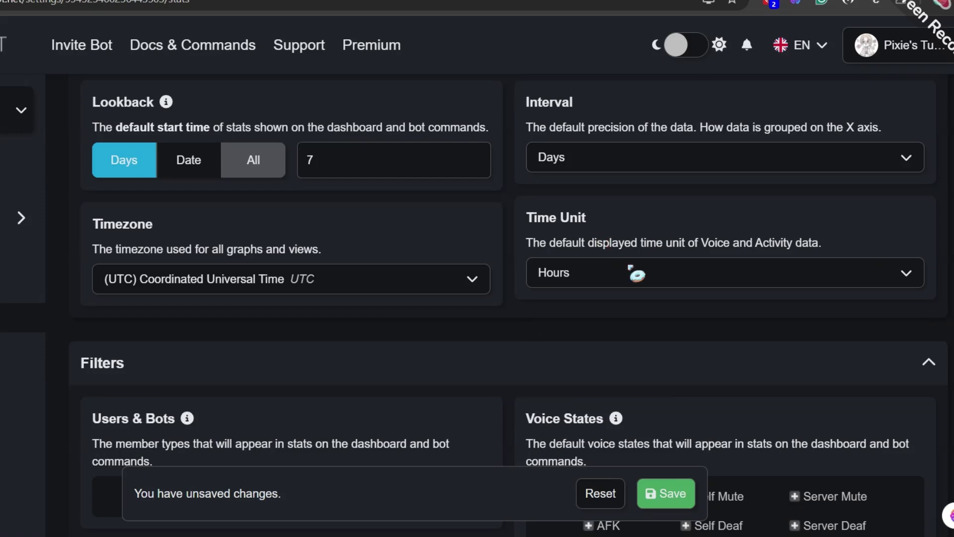
pyautogui.scroll(-2, 230, 417)
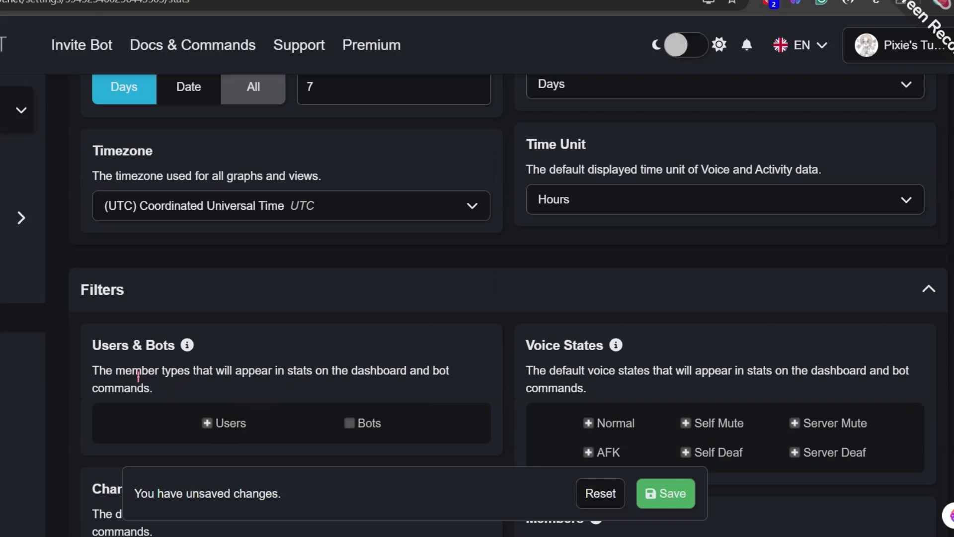
pyautogui.moveTo(132, 368); pyautogui.dragTo(298, 394)
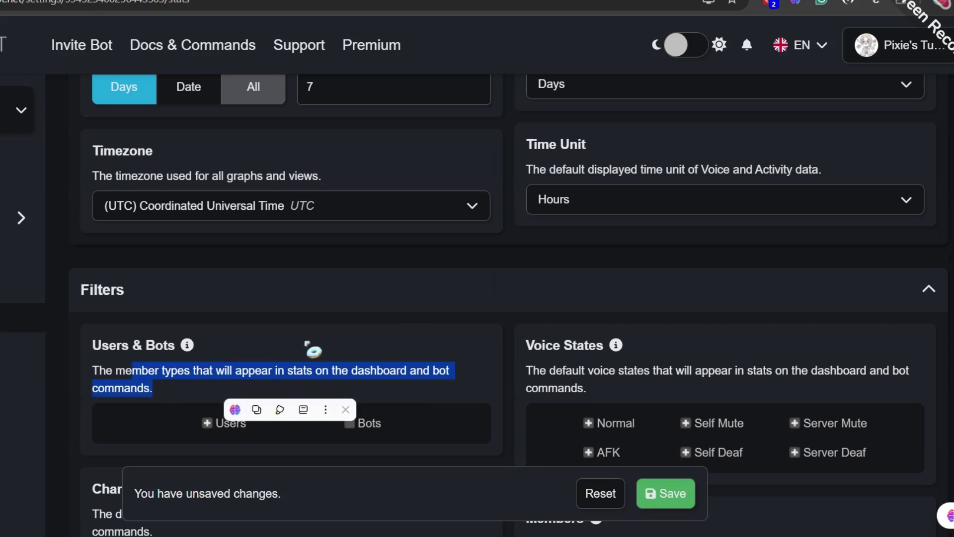
pyautogui.click(314, 341)
pyautogui.scroll(-2, 328, 377)
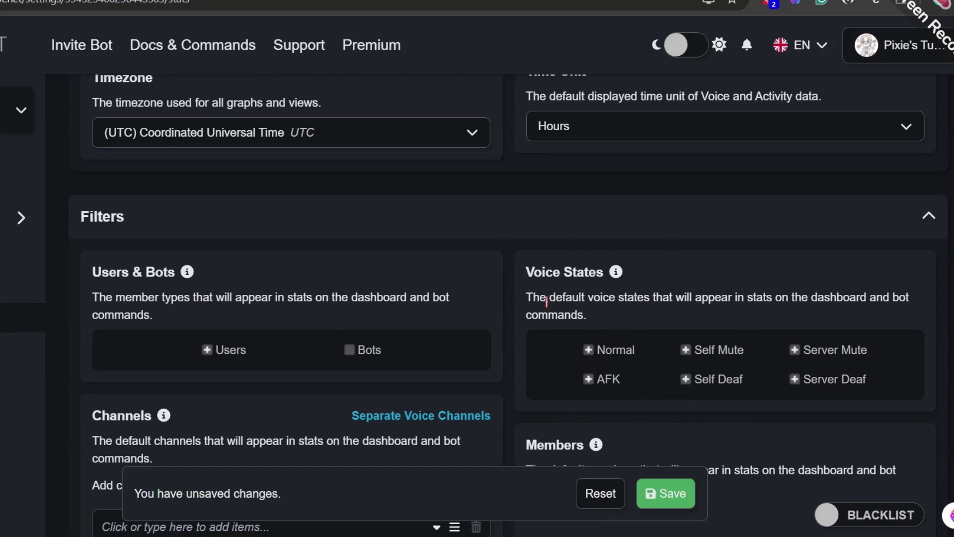
pyautogui.scroll(-2, 497, 251)
pyautogui.scroll(-4, 499, 251)
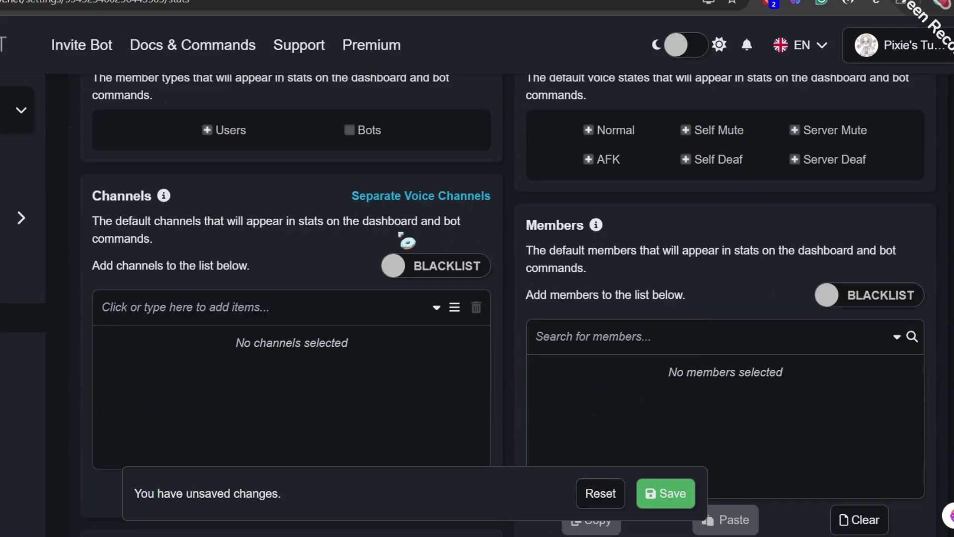
pyautogui.scroll(-2, 371, 284)
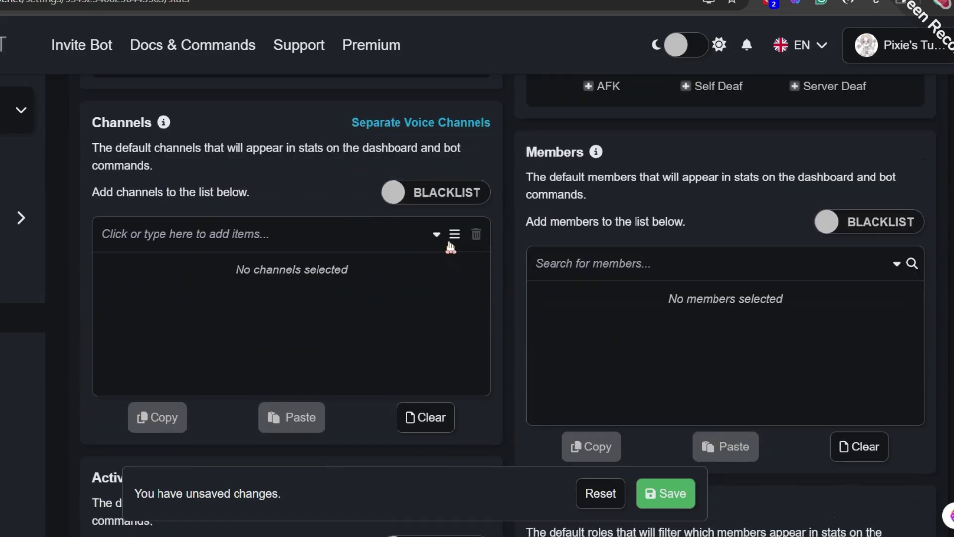
# Add the Lounge 'bots' channel to the Channels filter via a 'bo' search
pyautogui.click(453, 238)
pyautogui.click(378, 207)
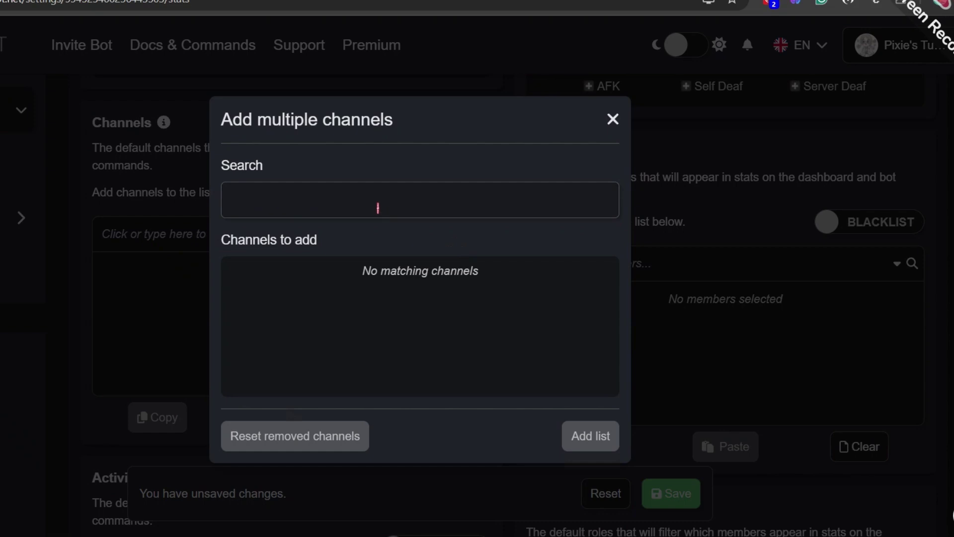
pyautogui.write('bot')
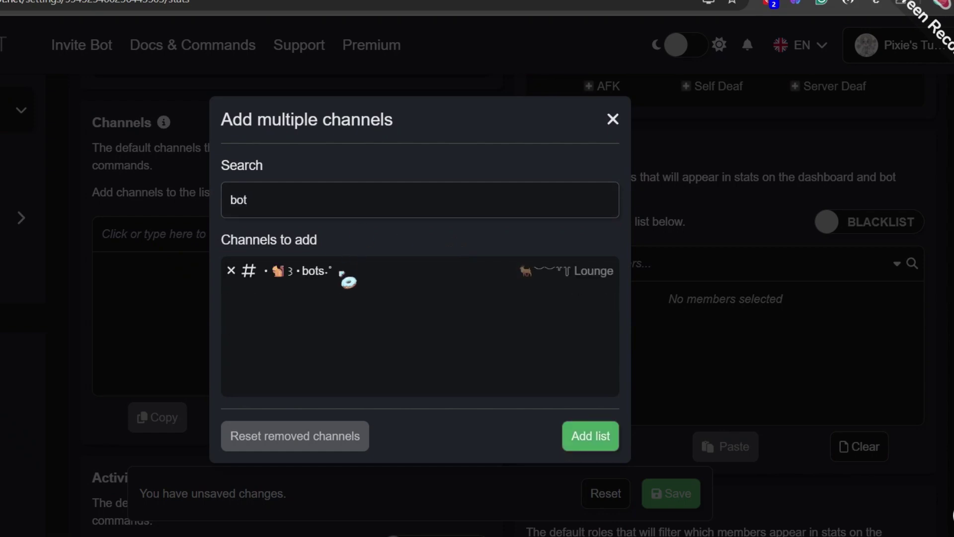
pyautogui.click(589, 435)
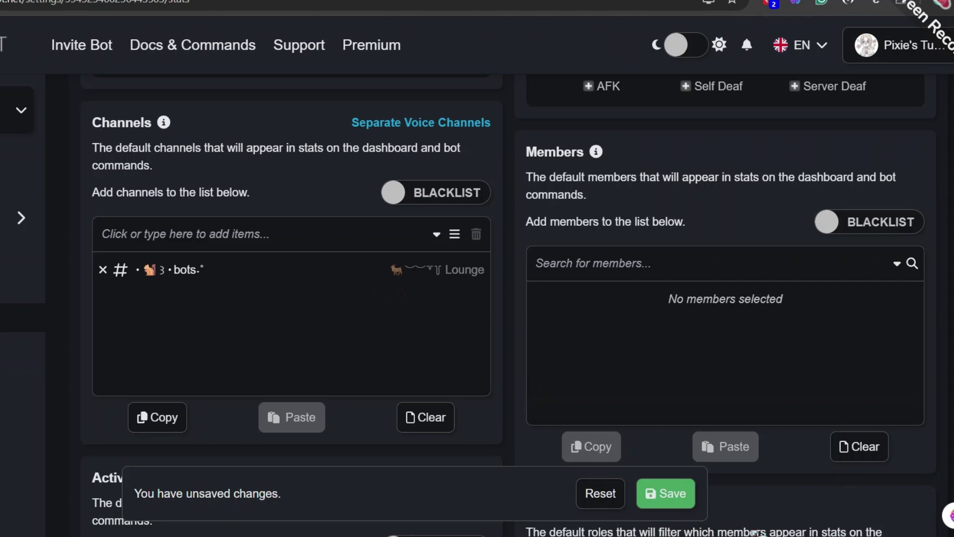
pyautogui.click(898, 271)
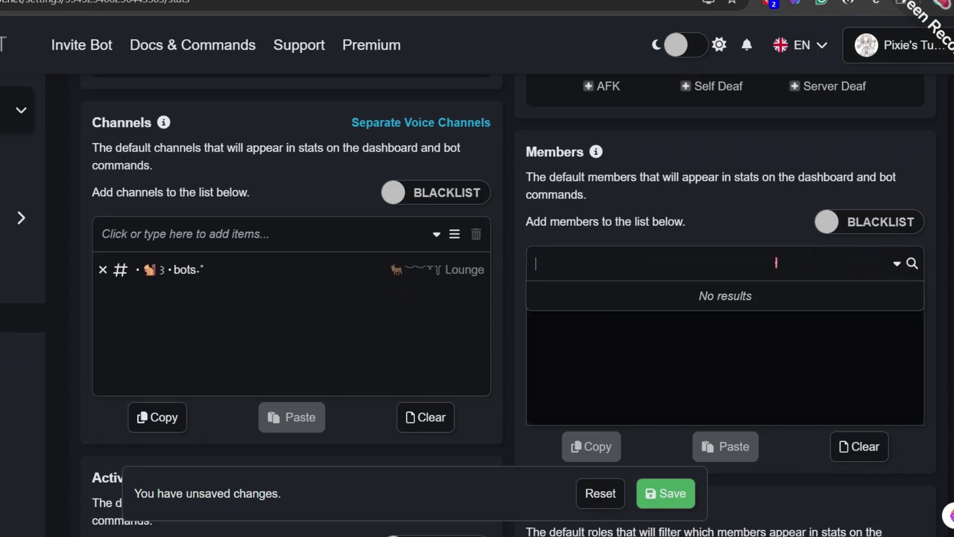
pyautogui.moveTo(197, 211); pyautogui.dragTo(250, 211)
pyautogui.moveTo(262, 212)
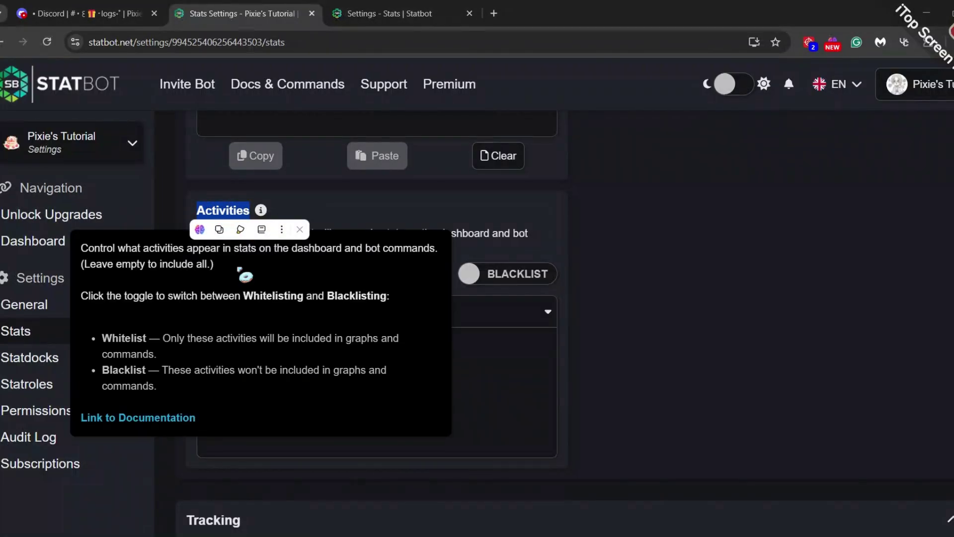
pyautogui.click(618, 298)
pyautogui.scroll(-4, 619, 299)
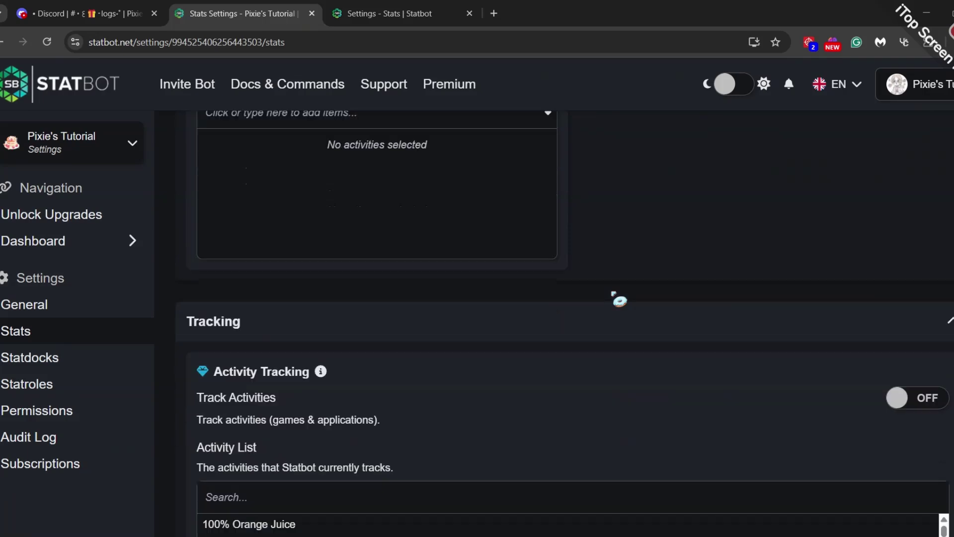
pyautogui.scroll(-1, 619, 299)
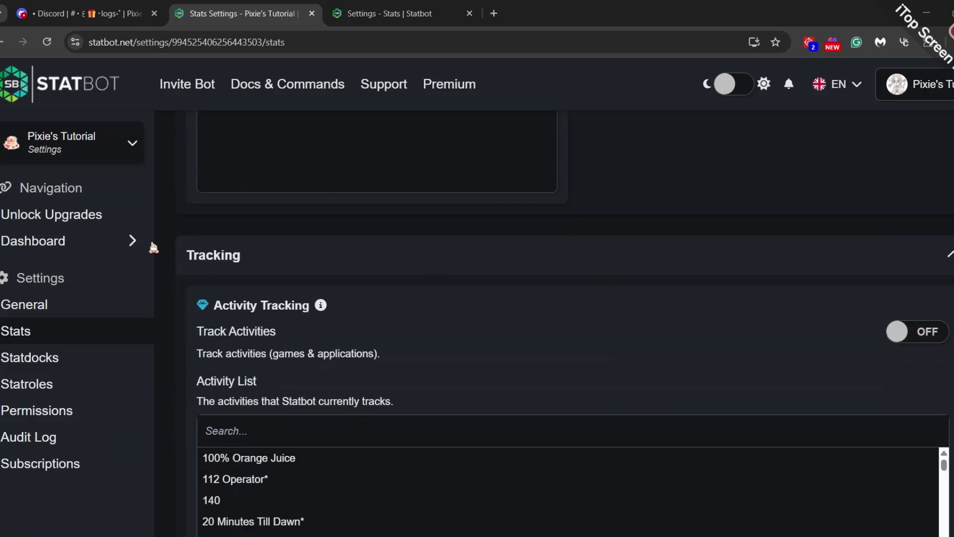
pyautogui.moveTo(203, 308)
pyautogui.scroll(-4, 494, 323)
pyautogui.scroll(-1, 666, 410)
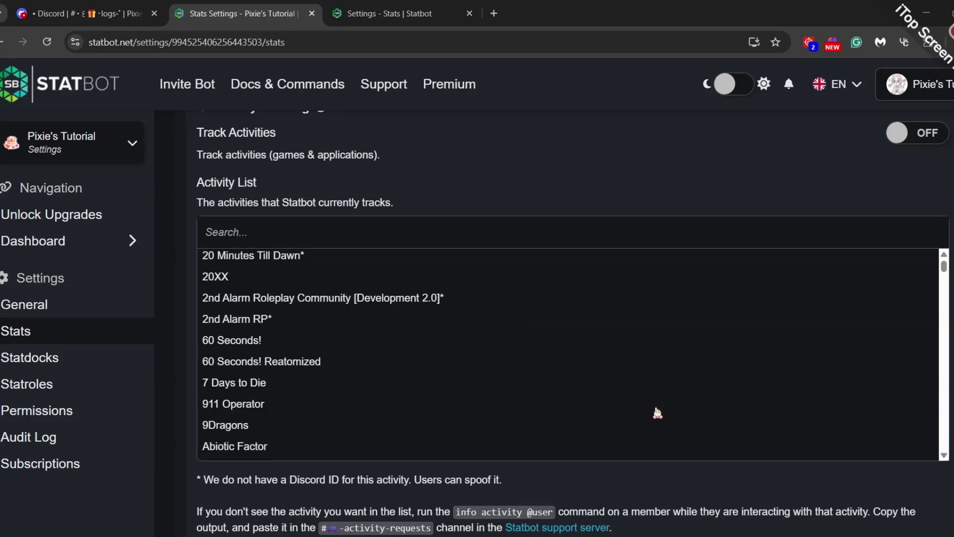
pyautogui.scroll(-3, 676, 417)
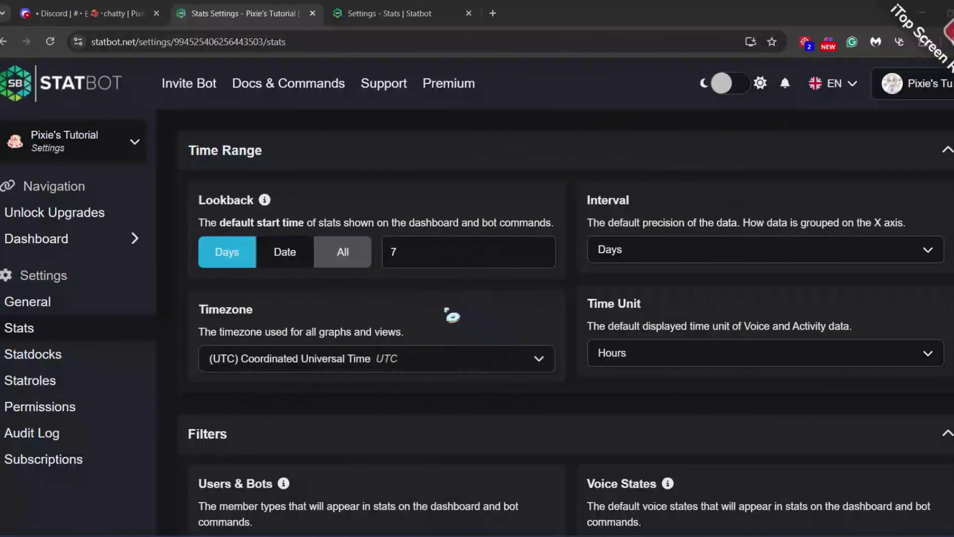
# View General settings, then return to the chatty channel in Discord
pyautogui.click(68, 309)
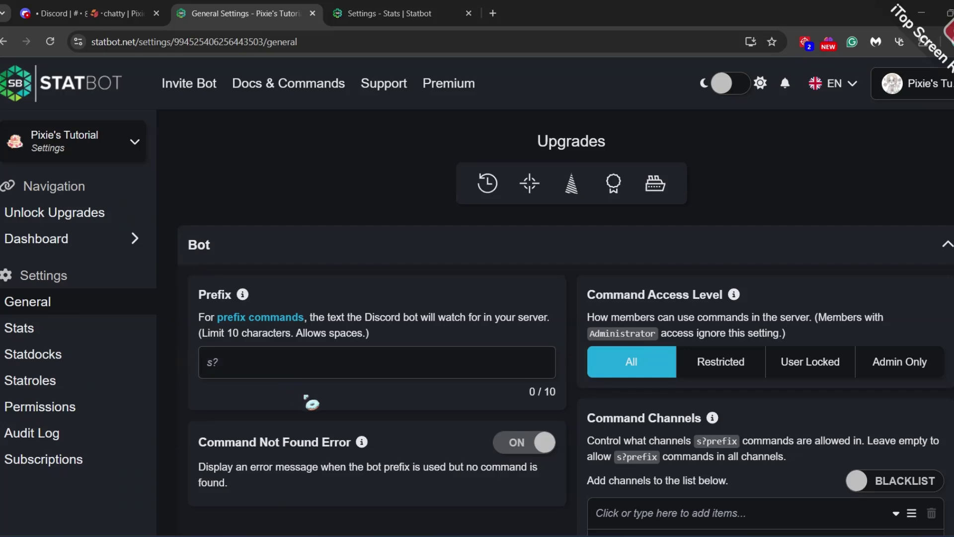
pyautogui.click(86, 22)
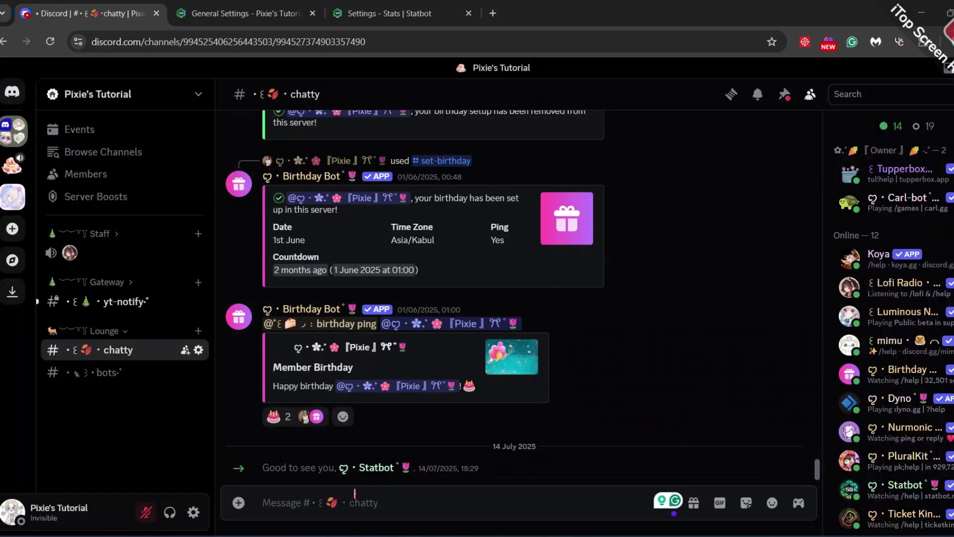
# Send 's? user' in chatty and view Statbot's enlarged server stats card
pyautogui.write('s')
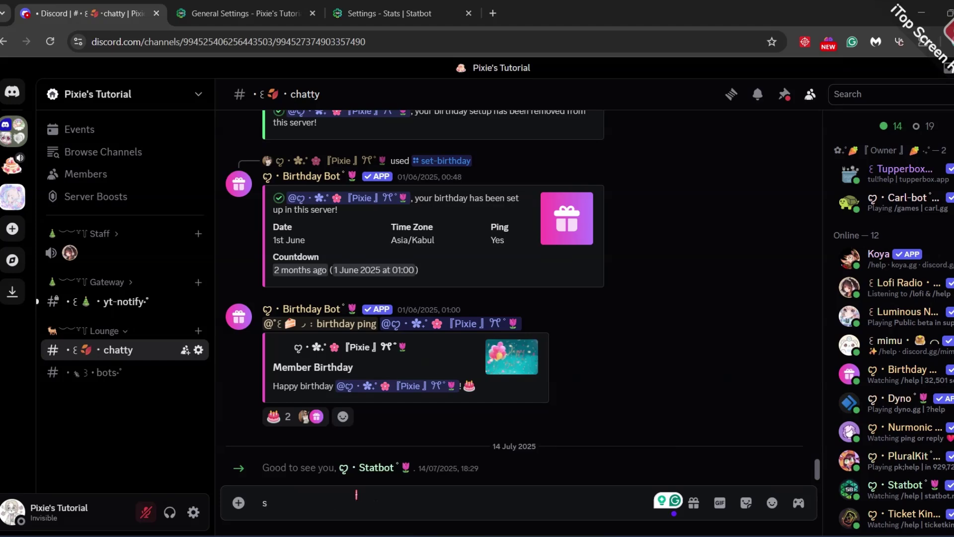
pyautogui.write('? user')
pyautogui.press('Return')
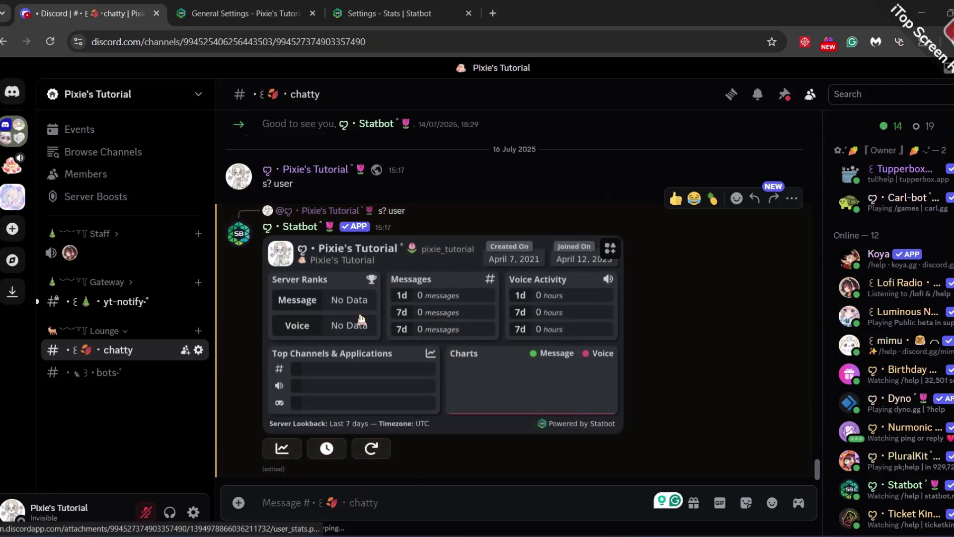
pyautogui.click(433, 318)
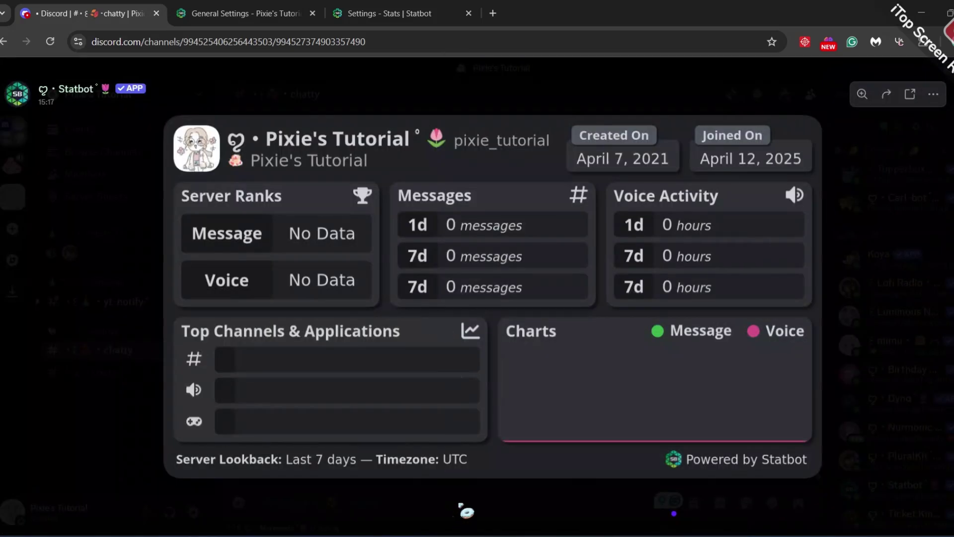
pyautogui.click(457, 502)
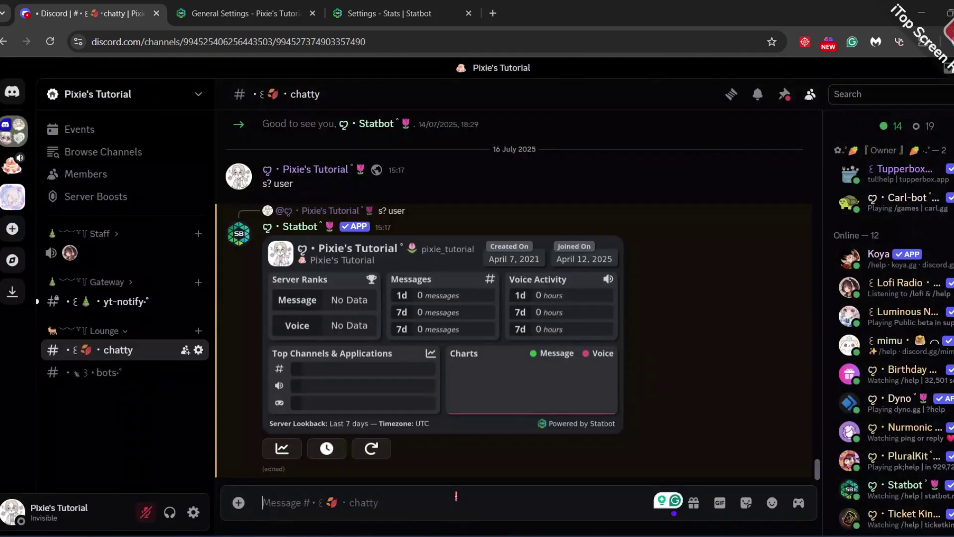
# Send 's? top' to get Statbot's Top Statistics card
pyautogui.write('s? top')
pyautogui.press('Return')
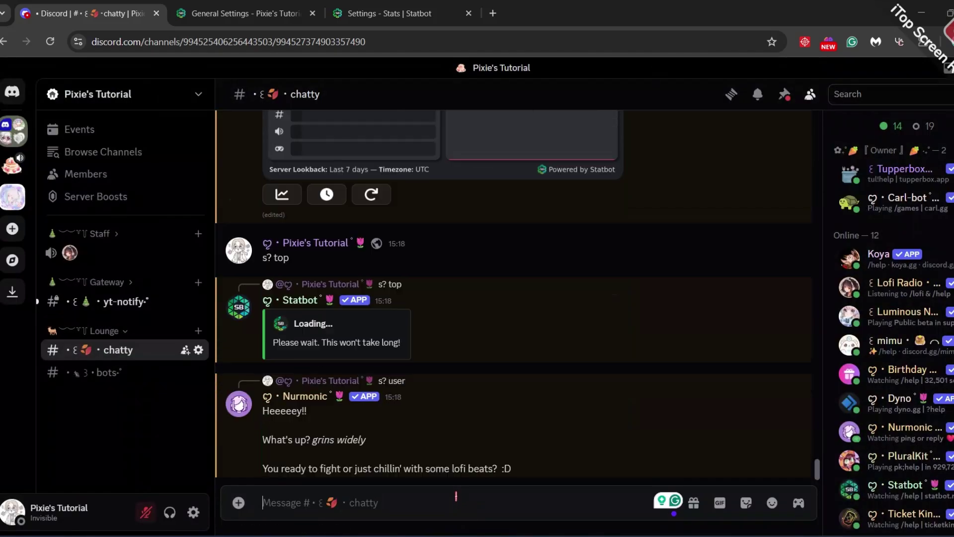
pyautogui.scroll(3, 467, 388)
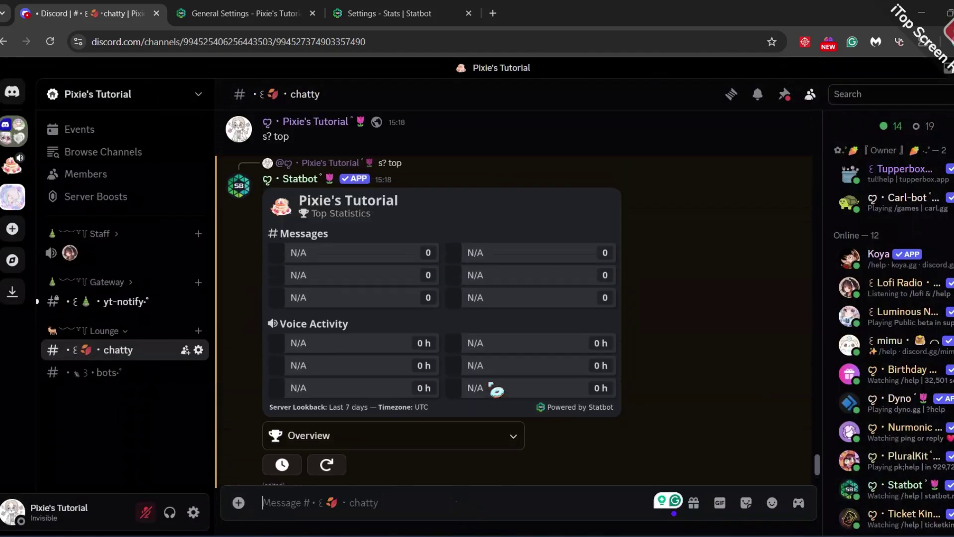
# Return to General settings and close the command channel picker without adding anything
pyautogui.hotkey('ctrl', 'Tab')
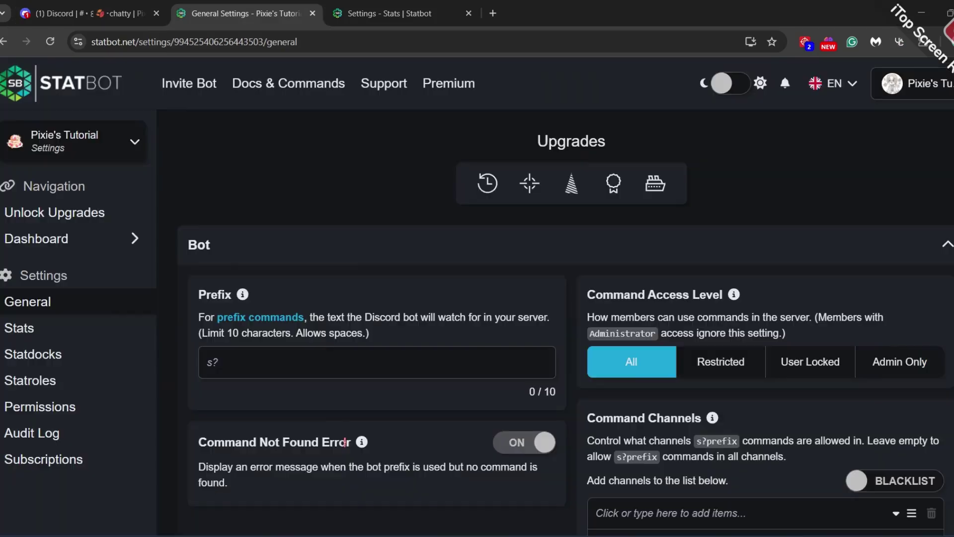
pyautogui.moveTo(361, 443)
pyautogui.scroll(-4, 794, 321)
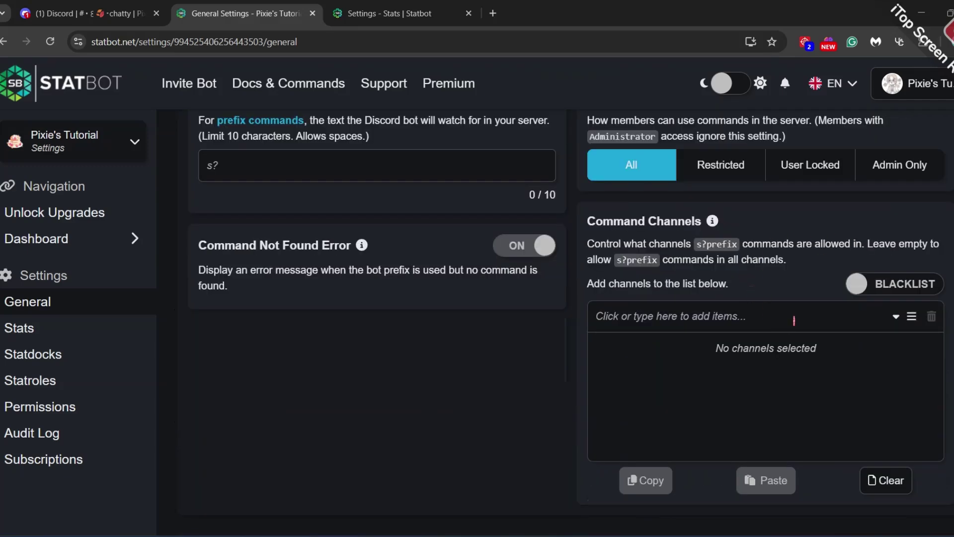
pyautogui.moveTo(713, 227)
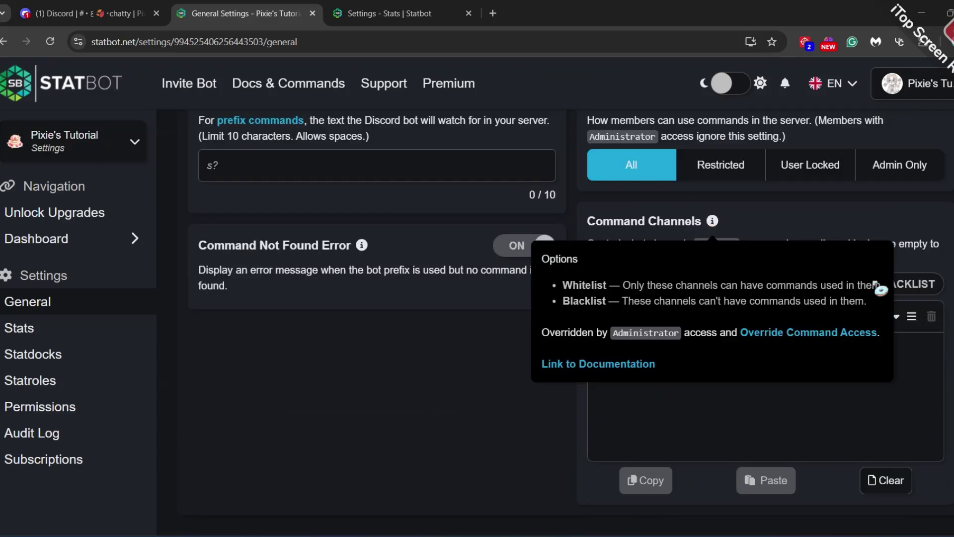
pyautogui.click(913, 318)
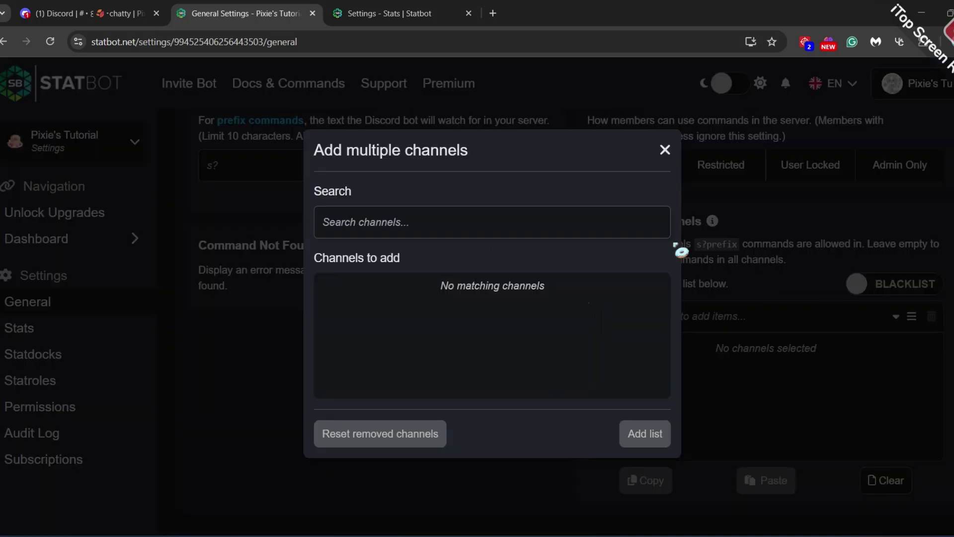
pyautogui.click(460, 231)
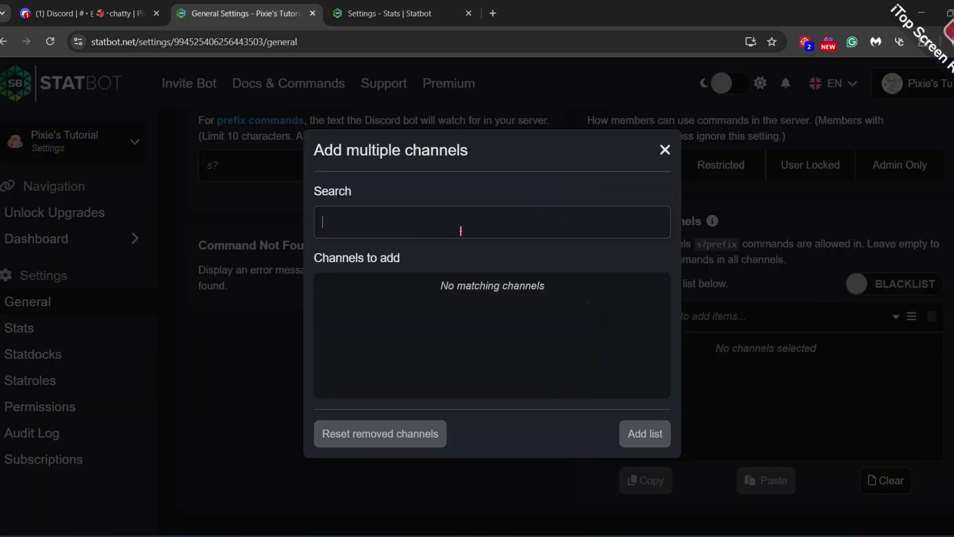
pyautogui.click(666, 150)
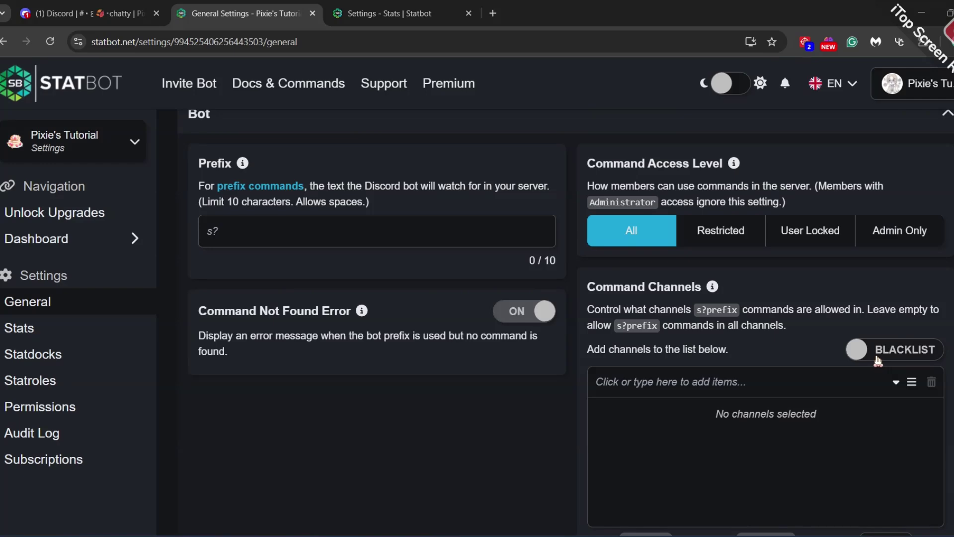
# Set Command Channels to WHITELIST with only the bots channel and save
pyautogui.click(878, 357)
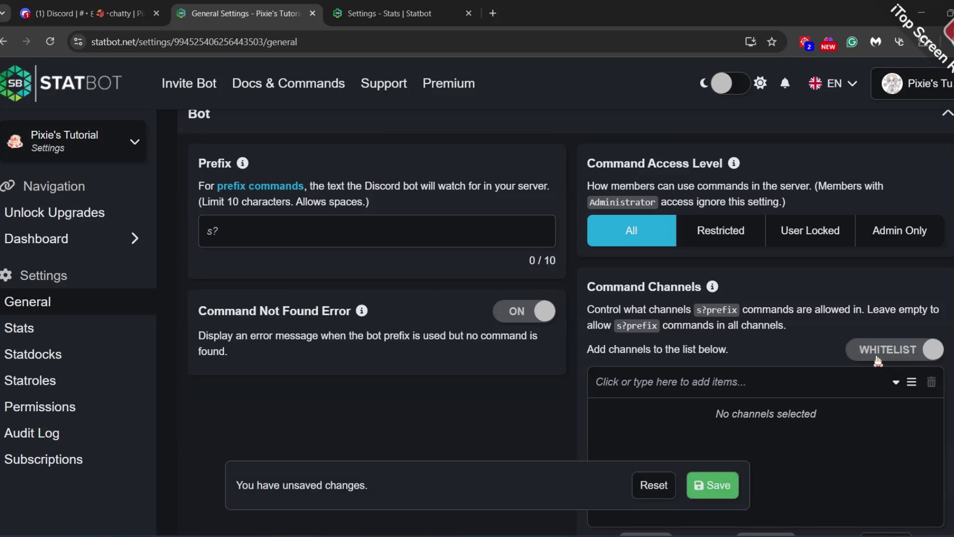
pyautogui.click(911, 383)
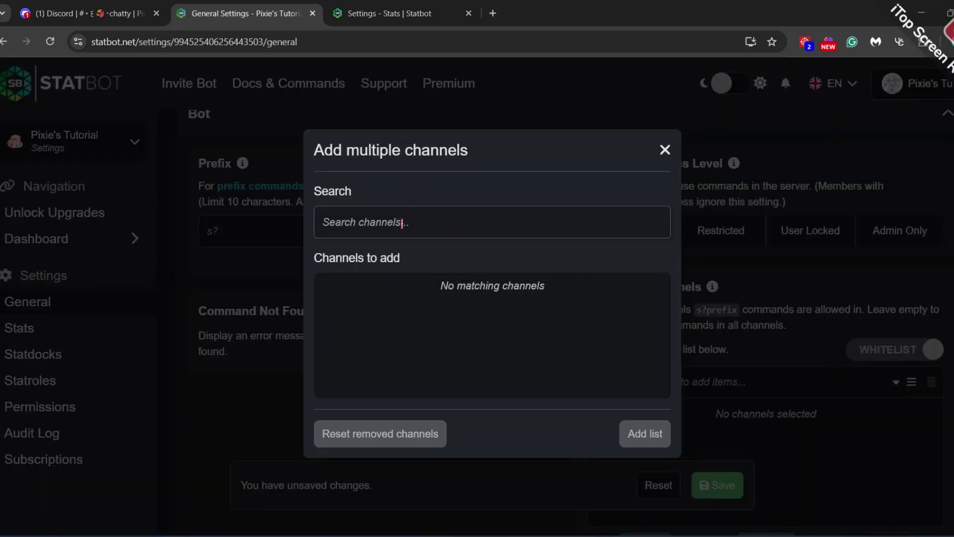
pyautogui.click(401, 224)
pyautogui.write('bot')
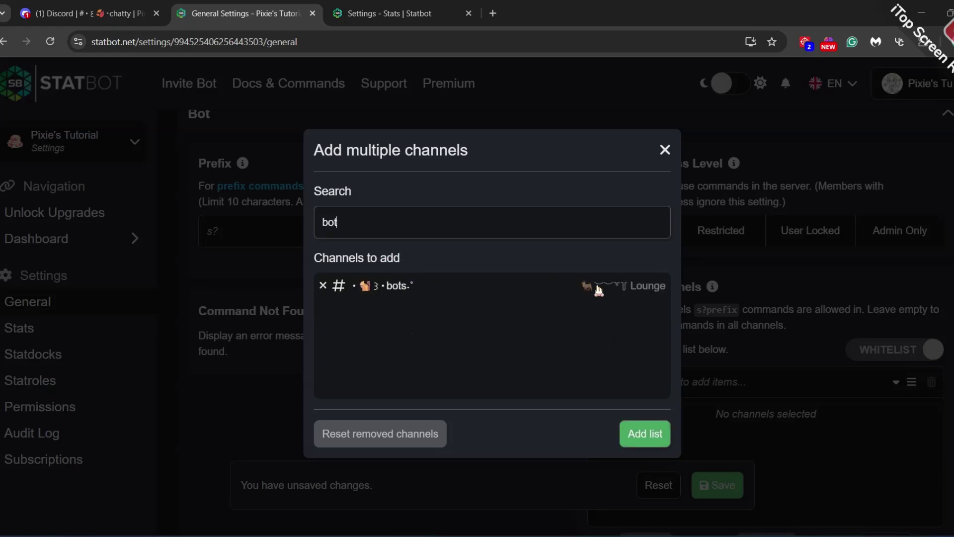
pyautogui.click(645, 420)
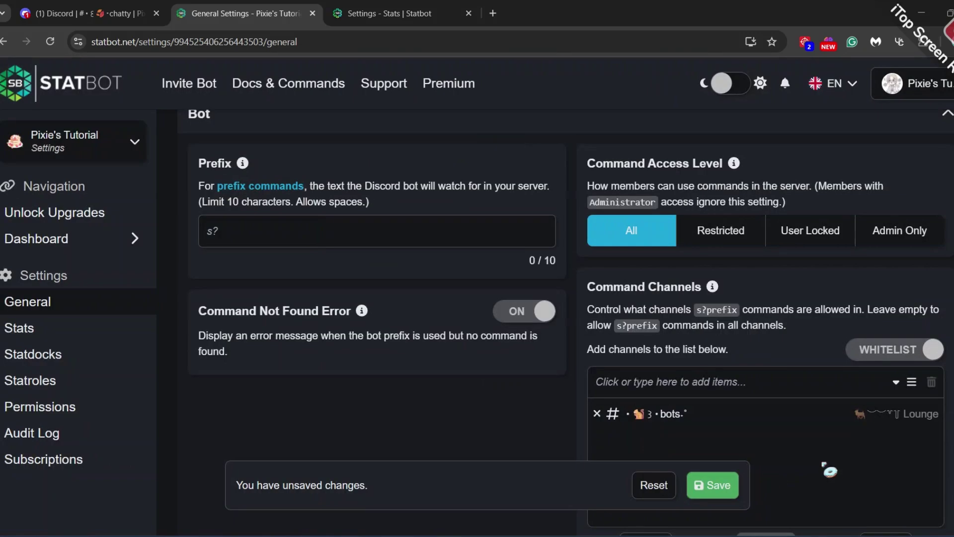
pyautogui.click(715, 495)
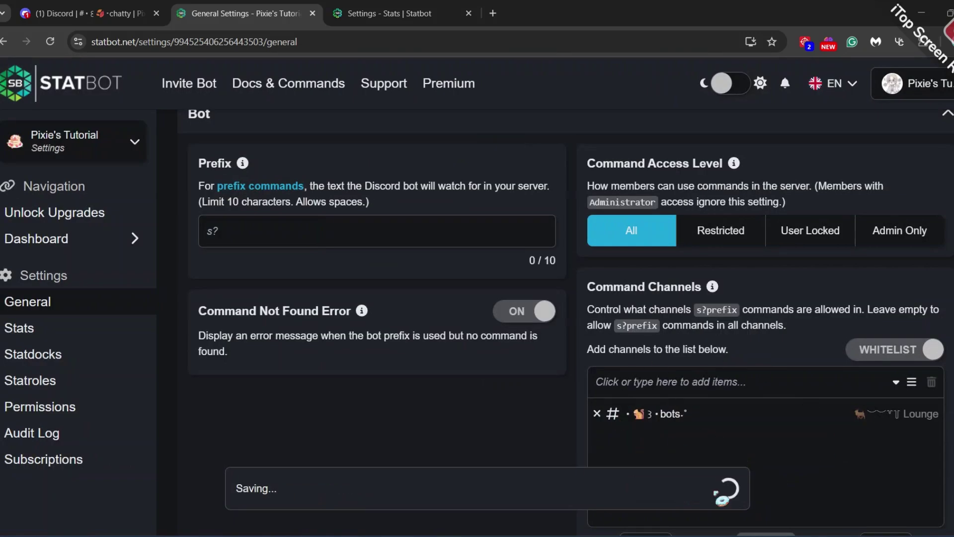
# Bring up the Upgrades page describing History, Data+, Statdocks+, Statroles+ and Drilldowns
pyautogui.scroll(-5, 945, 472)
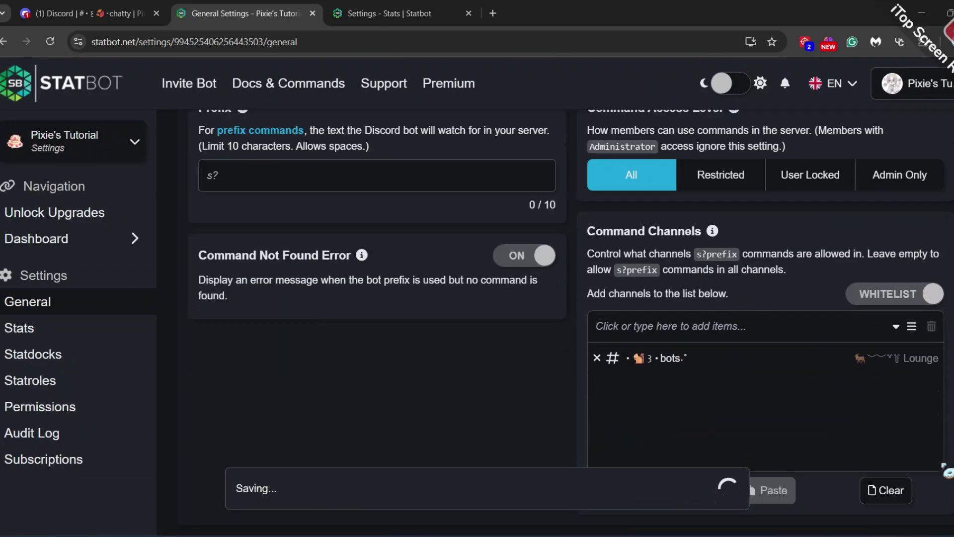
pyautogui.scroll(-1, 937, 461)
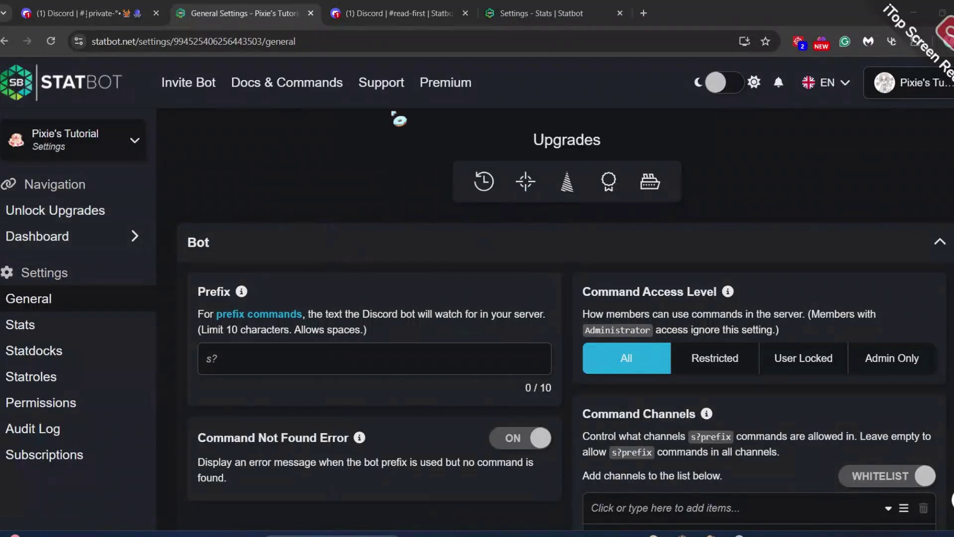
pyautogui.click(392, 14)
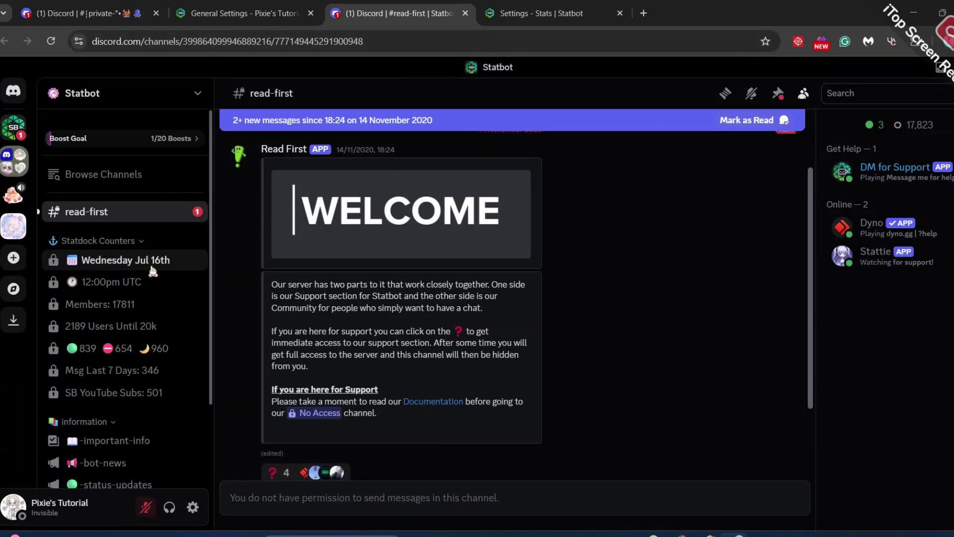
pyautogui.scroll(-2, 154, 281)
pyautogui.scroll(-3, 229, 249)
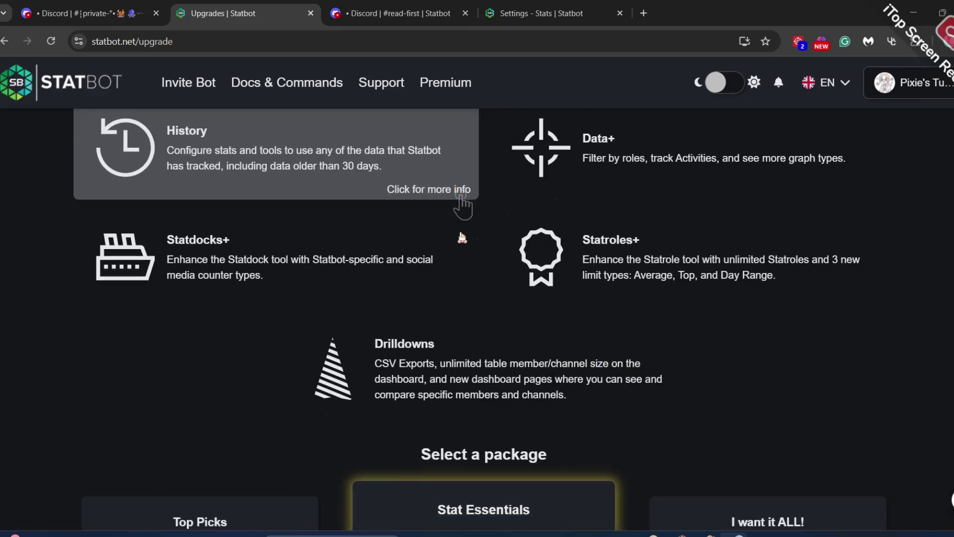
pyautogui.scroll(-5, 854, 297)
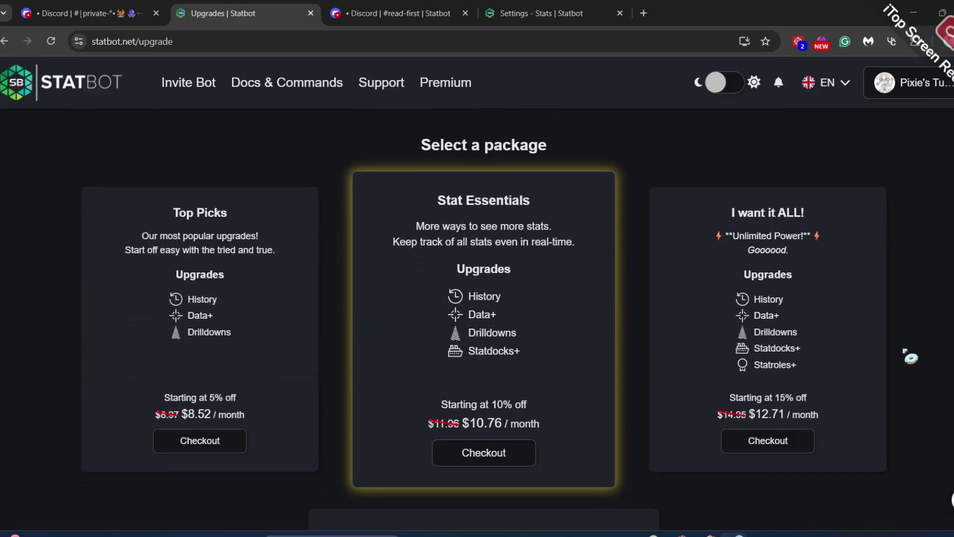
pyautogui.scroll(-2, 901, 375)
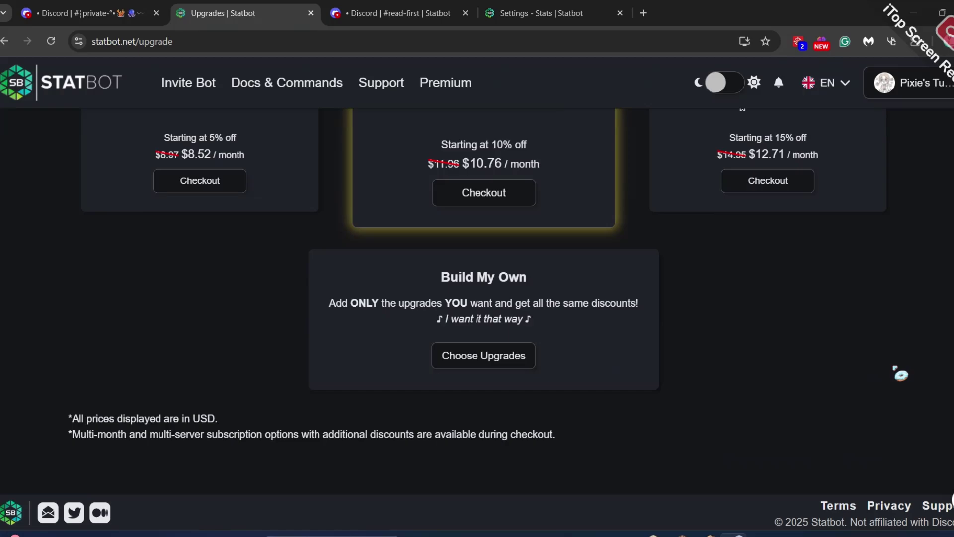
pyautogui.scroll(6, 900, 374)
pyautogui.scroll(8, 457, 264)
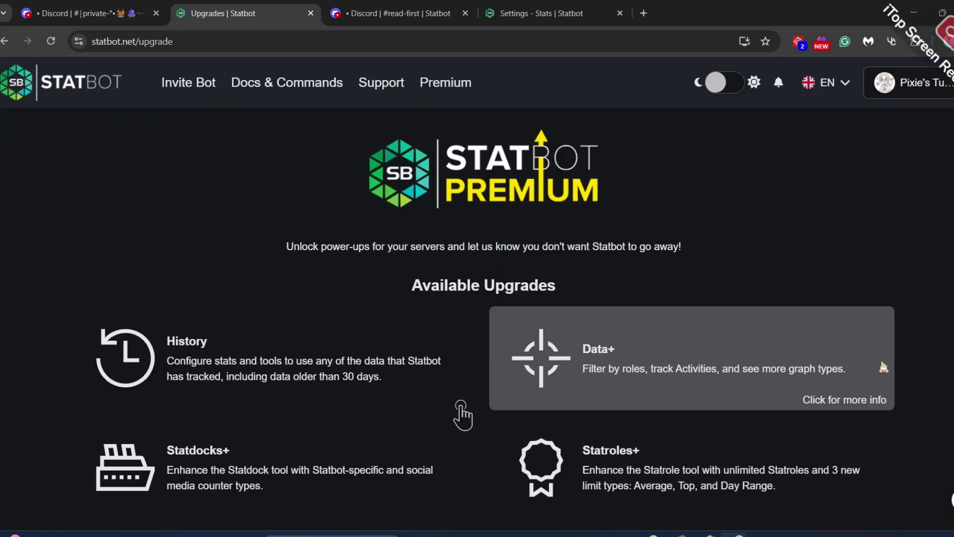